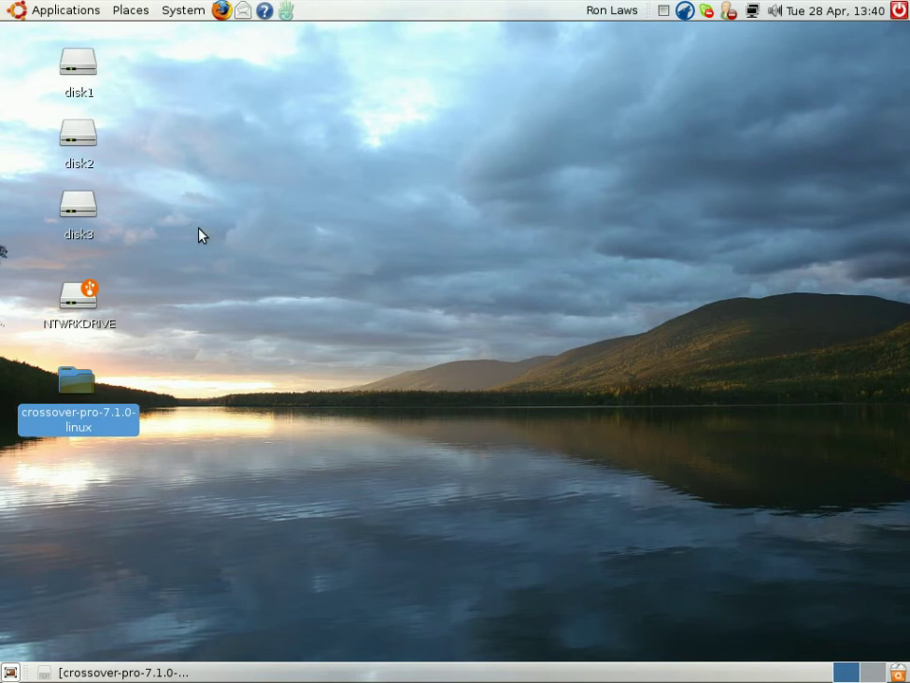
Bring the crossover-pro-7.1.0-linux folder back into view and open the install script's actions.
click(157, 675)
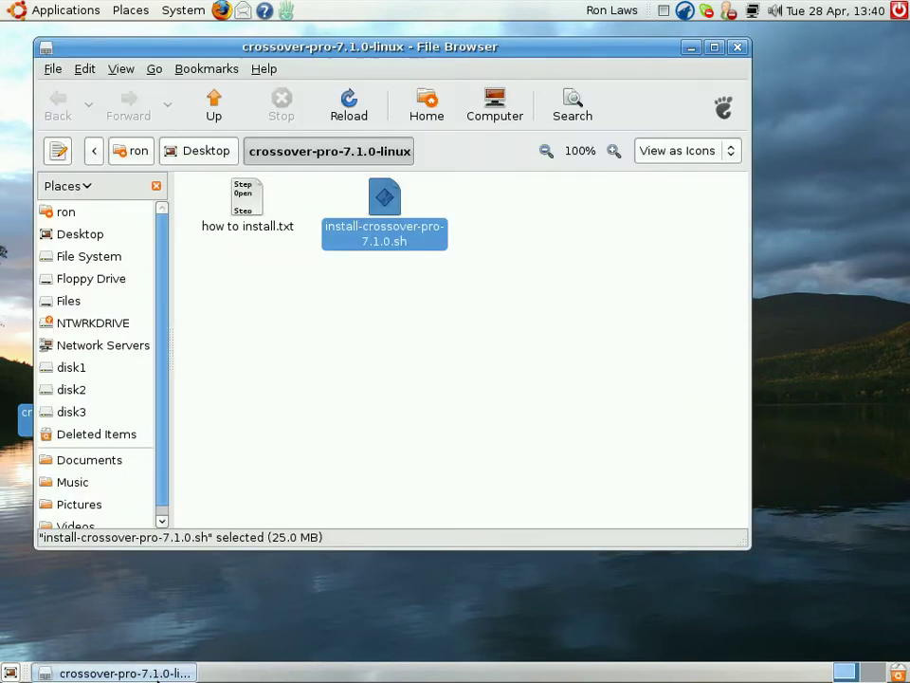
drag(240, 44, 370, 102)
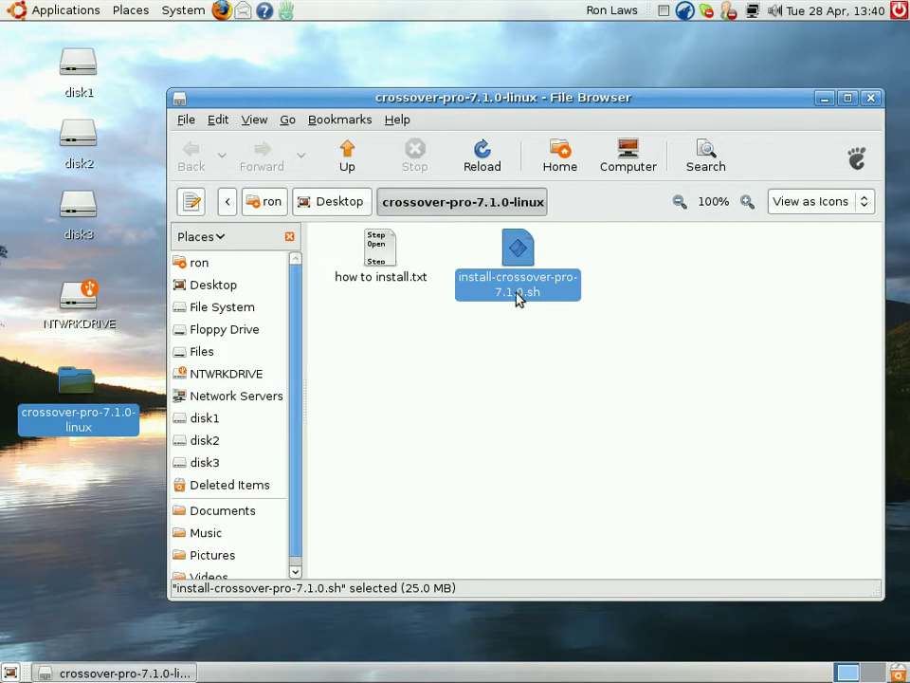
right_click(513, 266)
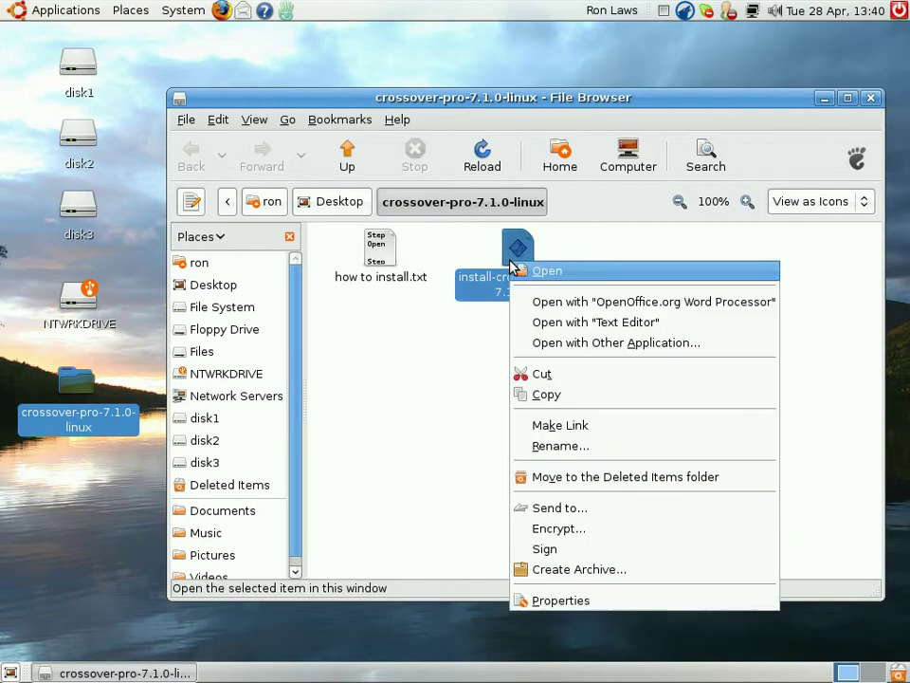
Run install-crossover-pro-7.1.0.sh from a new GNOME Terminal.
key(Escape)
click(66, 11)
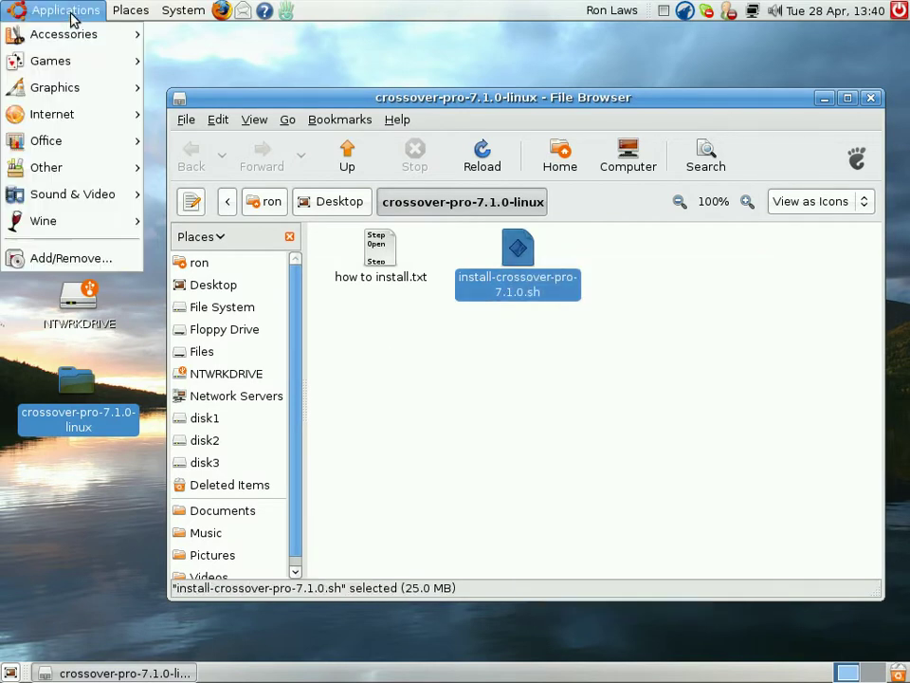
mouse_move(71, 38)
click(201, 222)
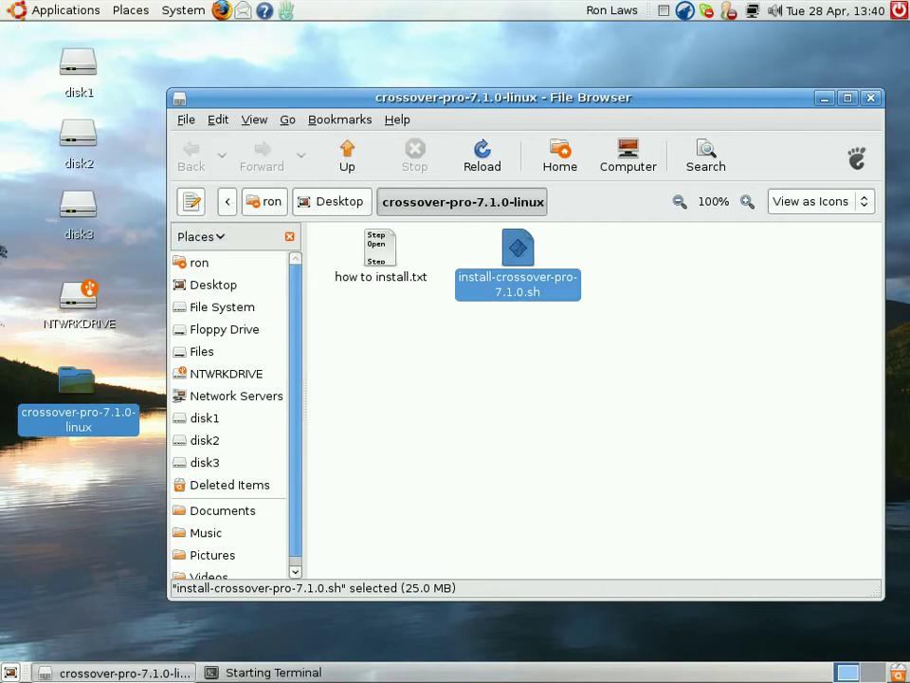
drag(664, 97, 797, 123)
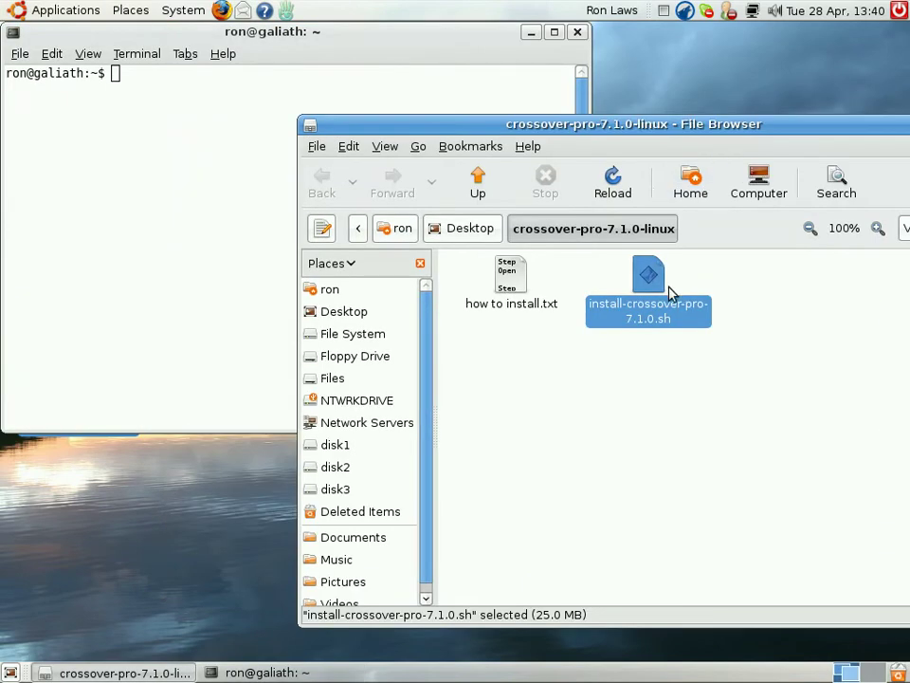
drag(646, 274, 163, 181)
key(Return)
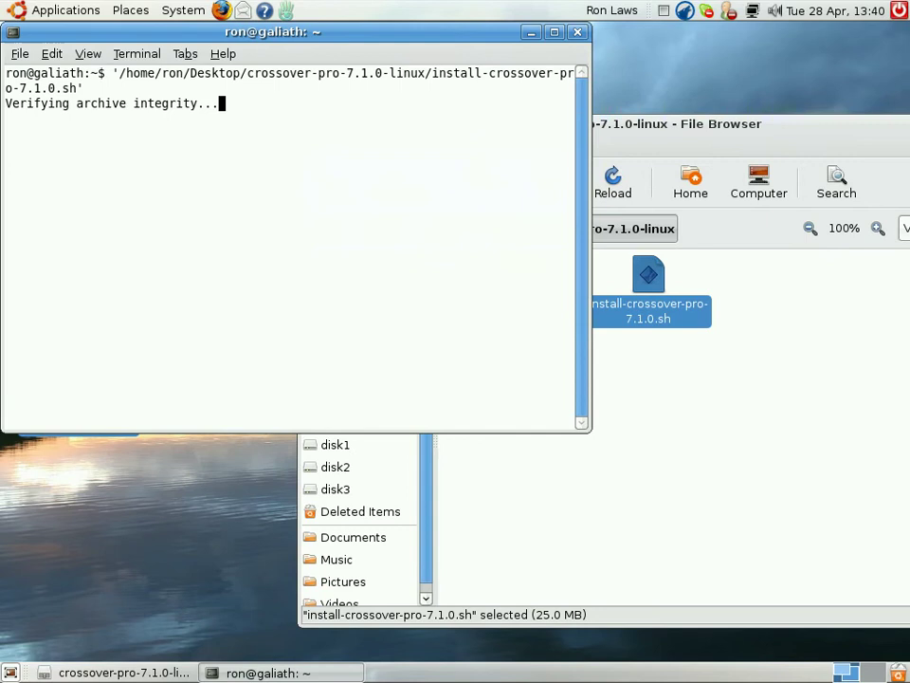
Allow install-crossover-pro-7.1.0.sh to execute as a program in its Permissions properties.
click(631, 361)
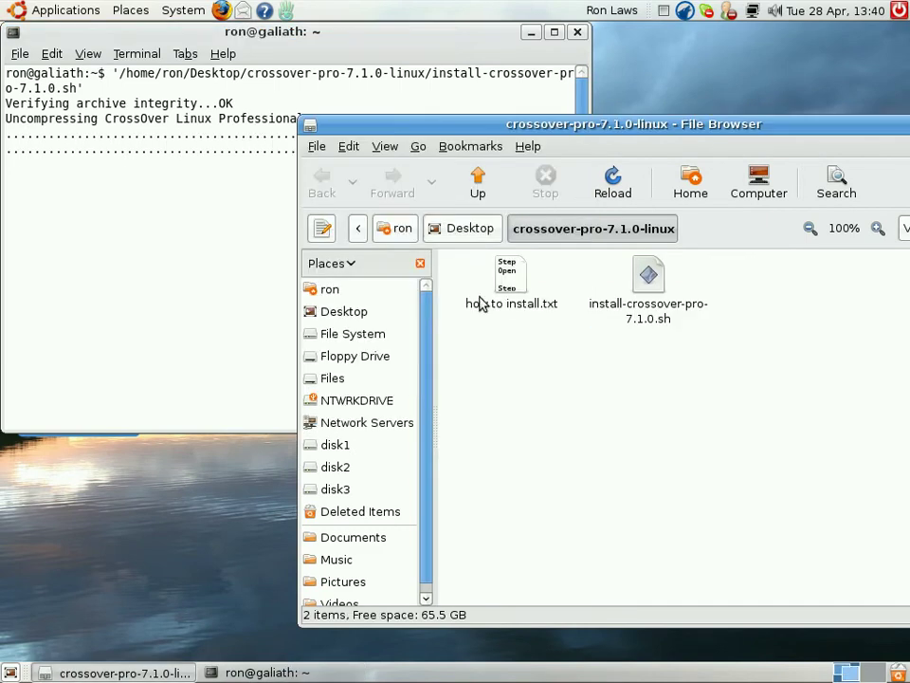
right_click(653, 297)
click(535, 642)
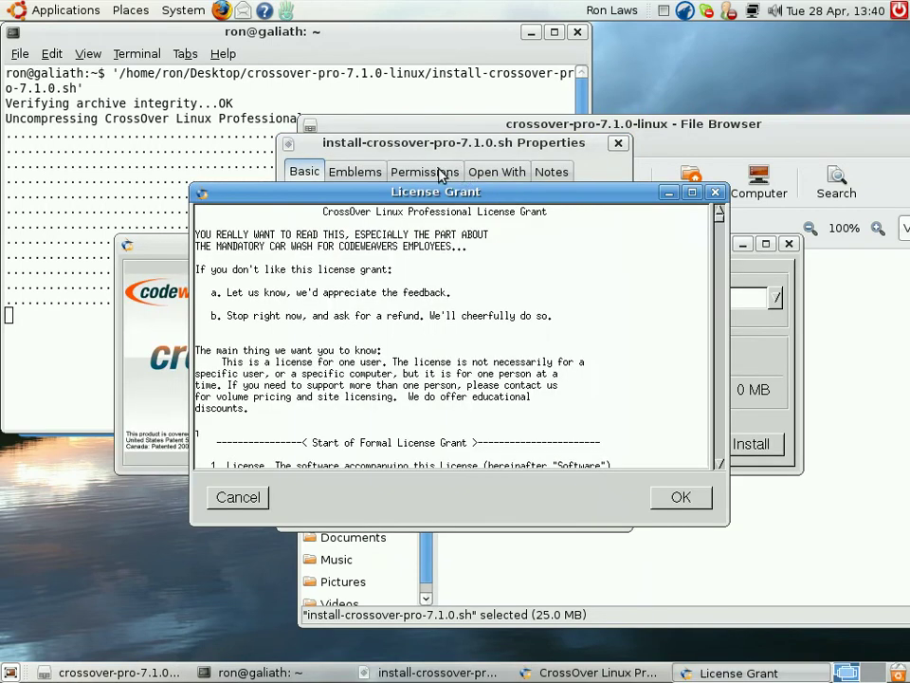
click(438, 176)
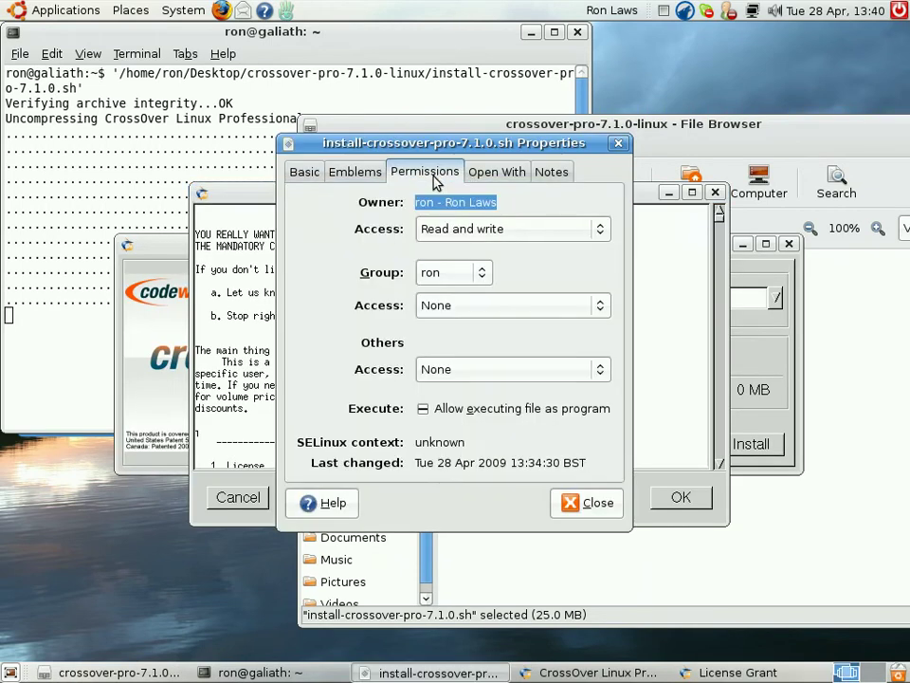
click(420, 409)
click(589, 502)
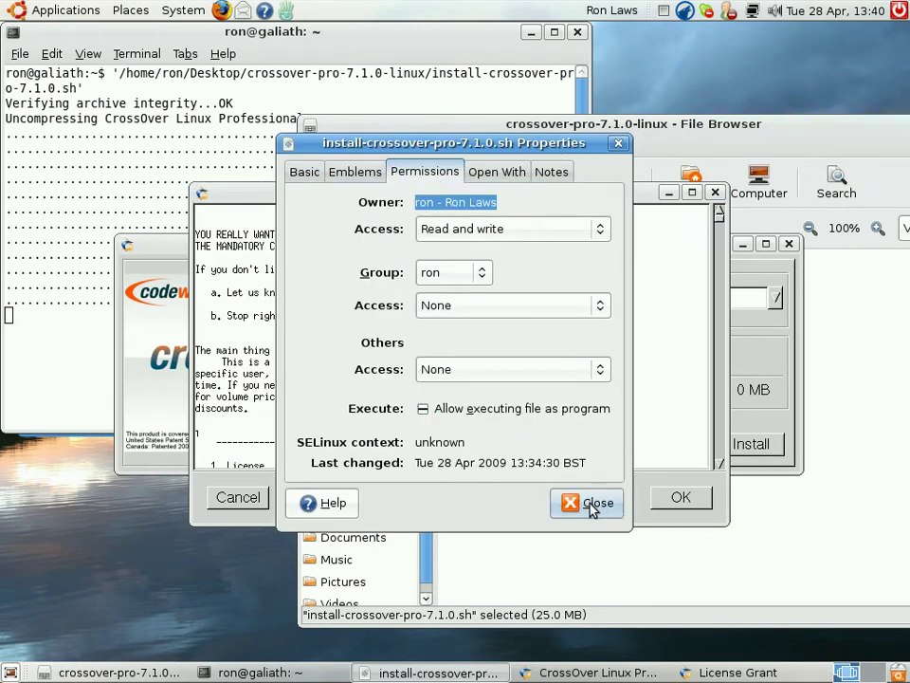
click(711, 133)
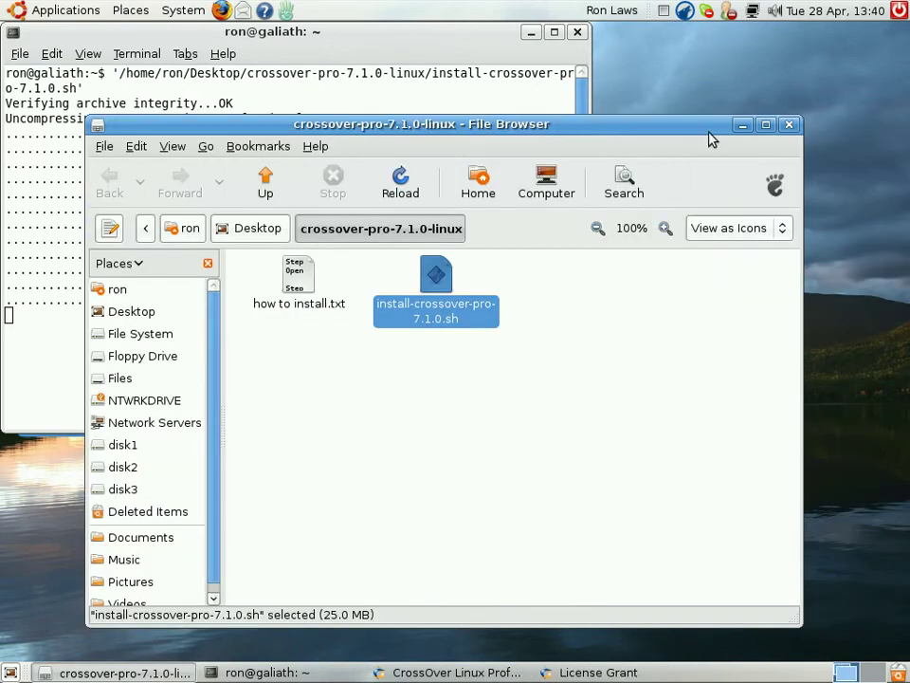
Read through the CrossOver License Grant and accept it with OK.
click(746, 128)
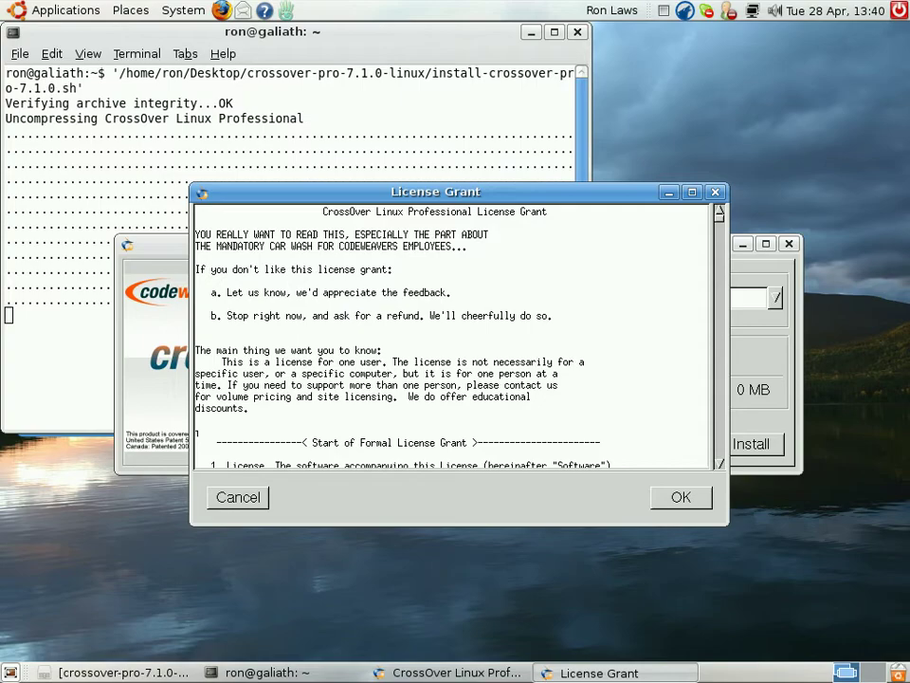
scroll(456, 398, down, 10)
scroll(455, 387, down, 10)
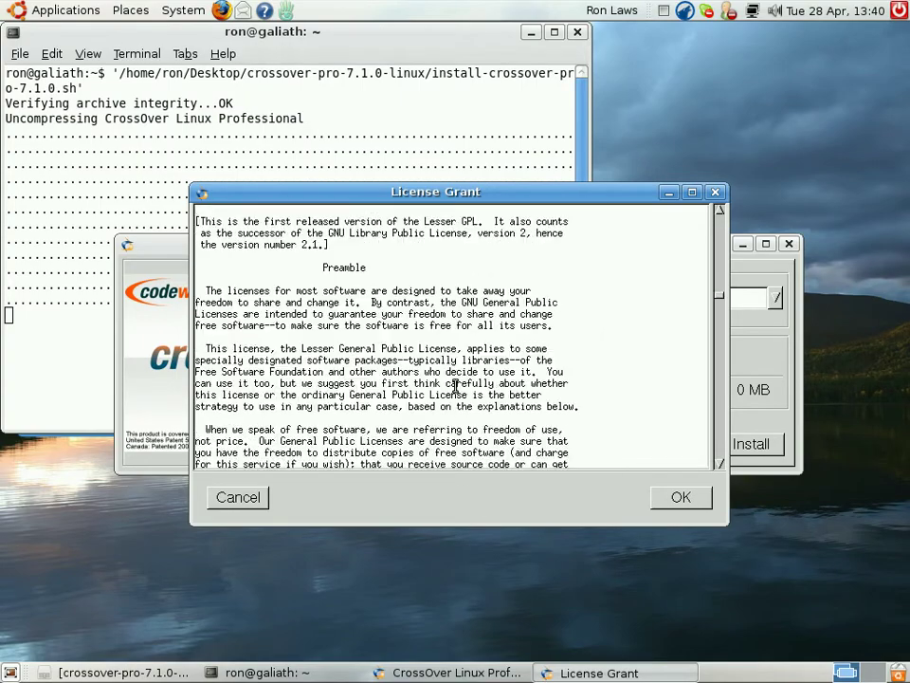
scroll(460, 387, down, 15)
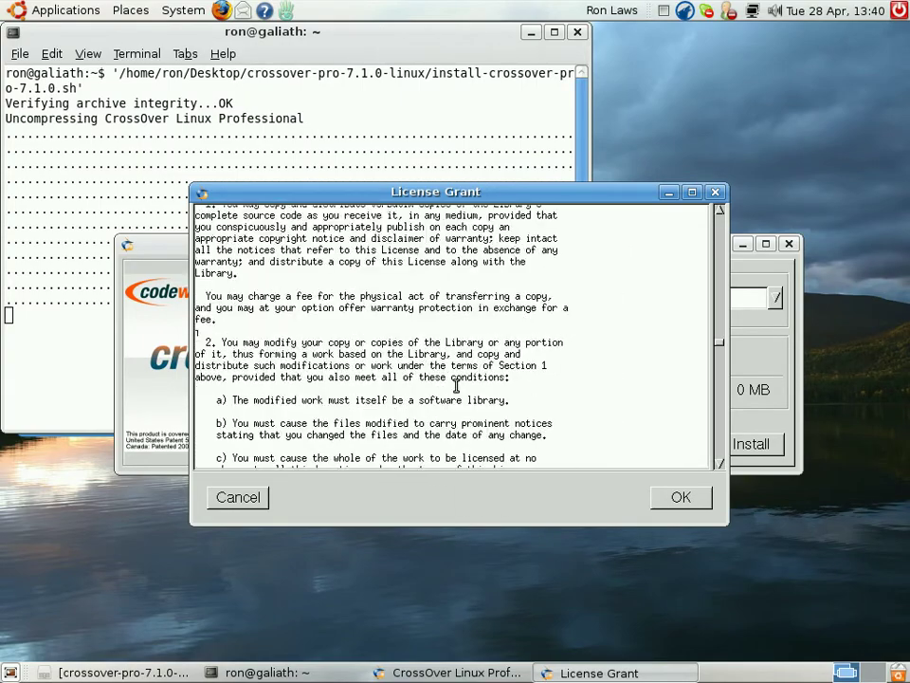
drag(719, 369, 720, 467)
click(702, 508)
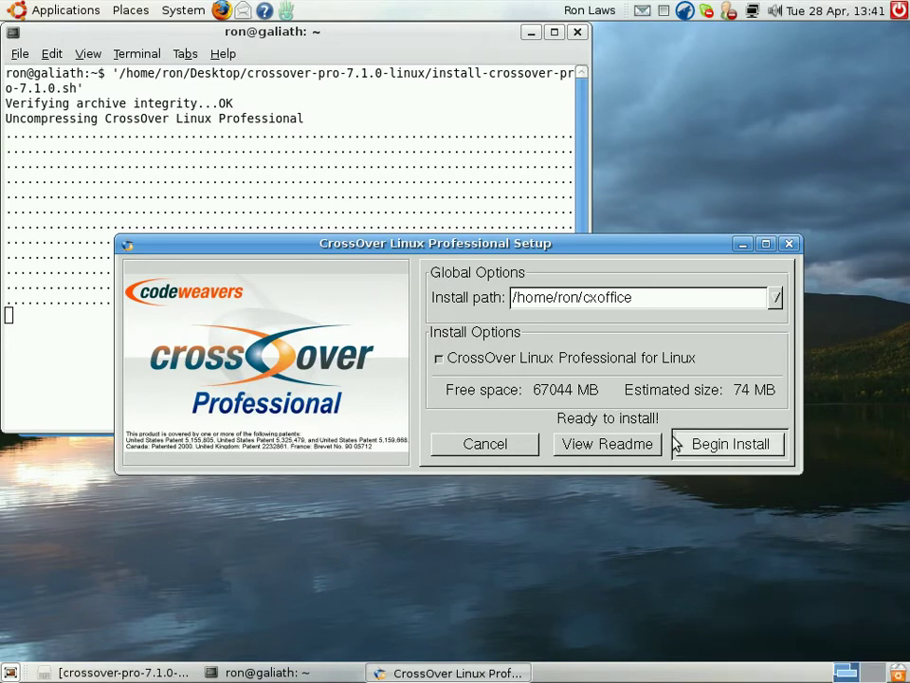
Install CrossOver Linux Professional into the home cxoffice folder and exit once complete.
click(675, 444)
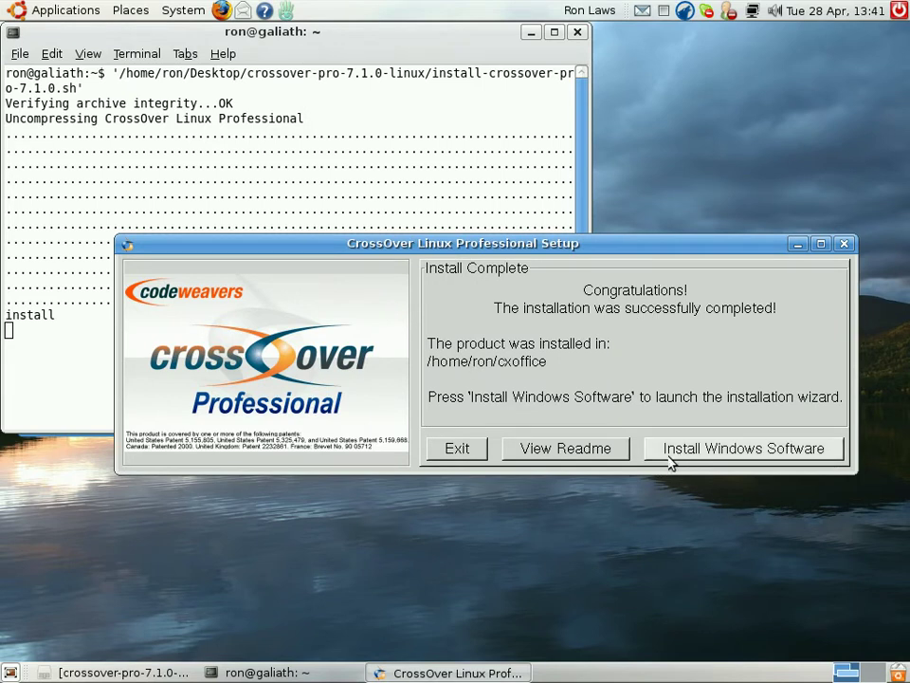
click(474, 453)
Close the terminal and start Applications > CrossOver > Install Windows Software.
key(ctrl+d)
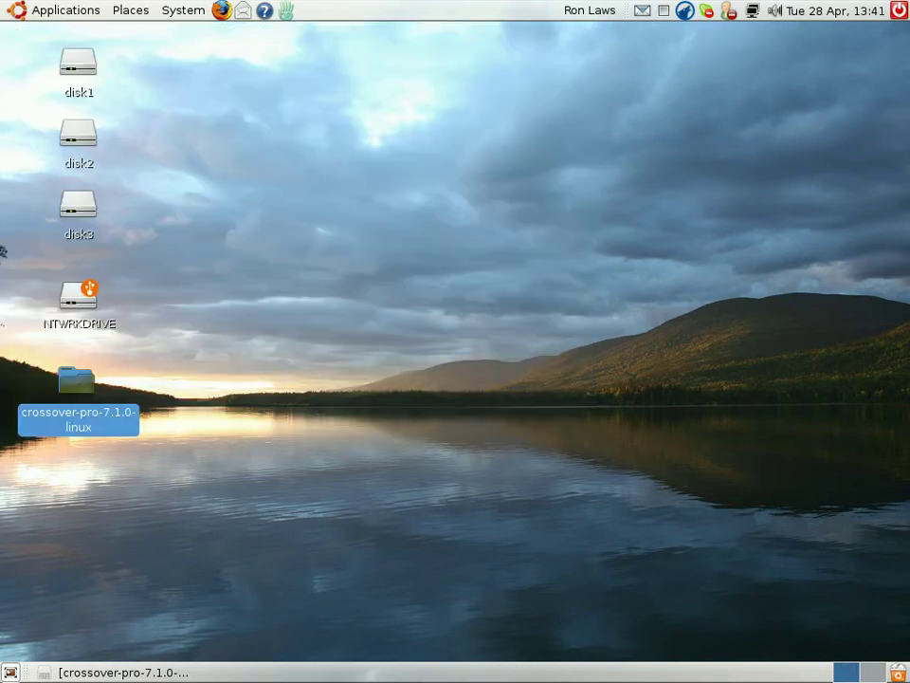
click(25, 14)
mouse_move(61, 66)
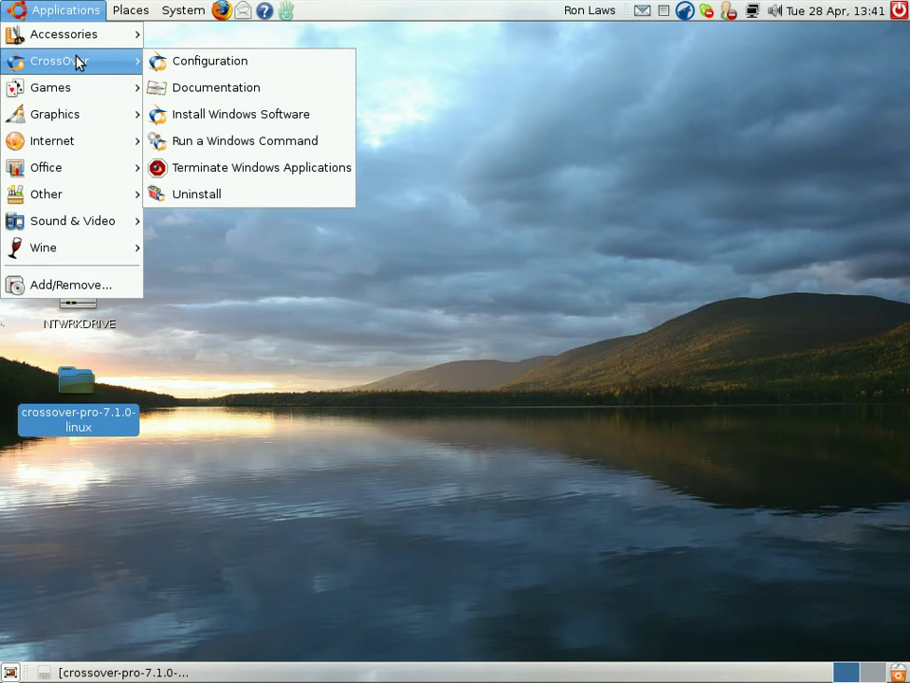
click(176, 124)
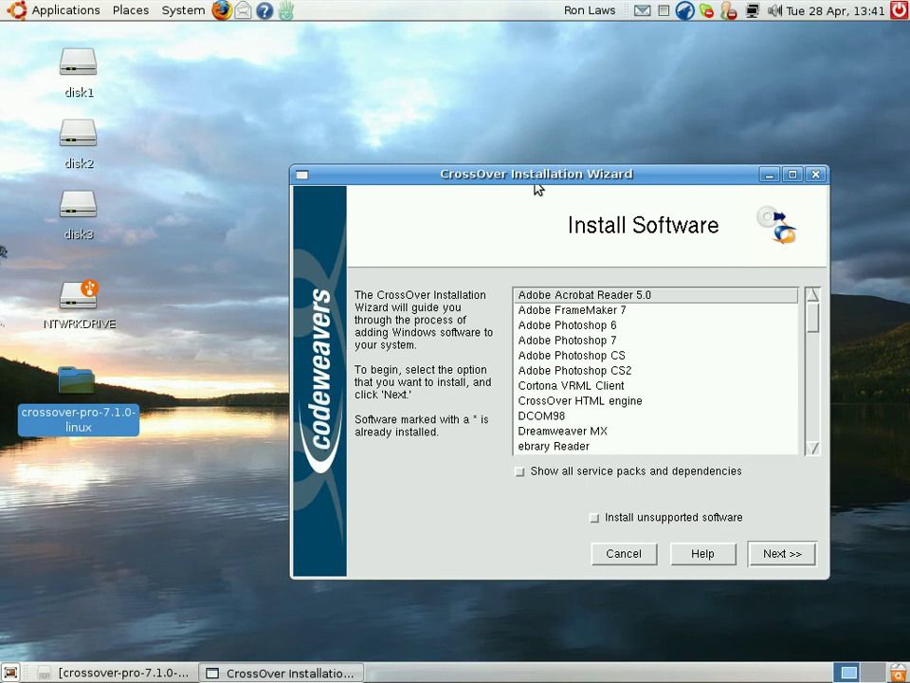
Enable 'Show all service packs' and 'Install unsupported software' in the wizard.
drag(536, 188, 480, 168)
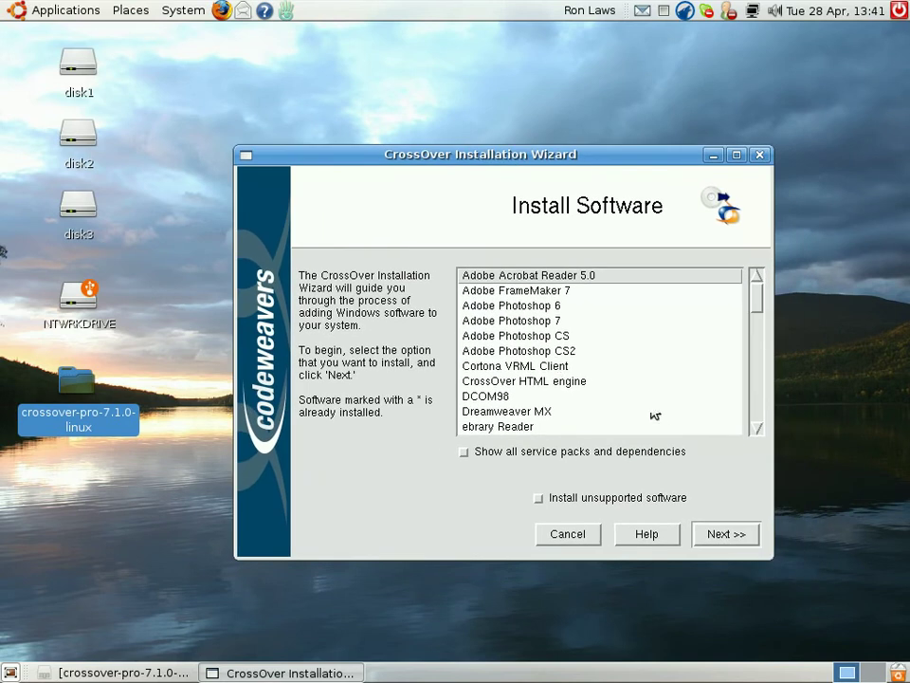
scroll(610, 375, down, 5)
scroll(610, 375, up, 5)
scroll(569, 323, down, 10)
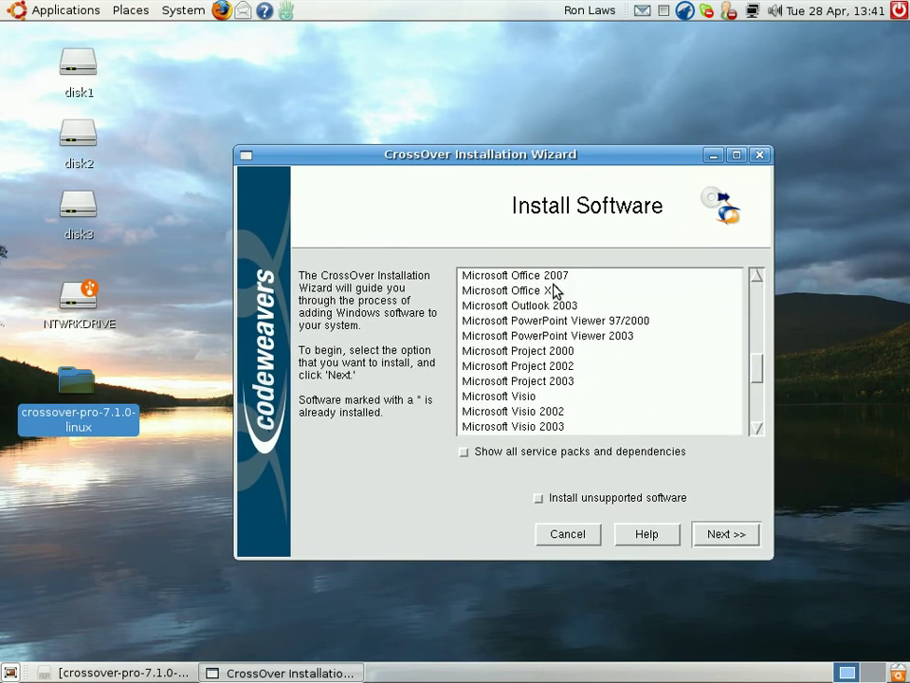
scroll(556, 291, down, 5)
scroll(556, 291, up, 15)
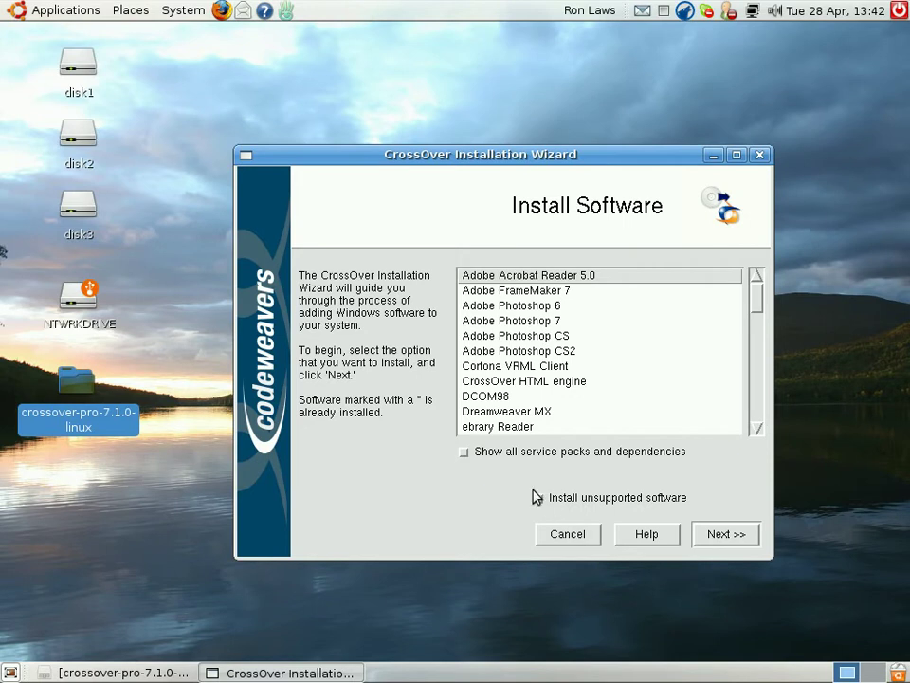
click(464, 451)
scroll(534, 428, down, 15)
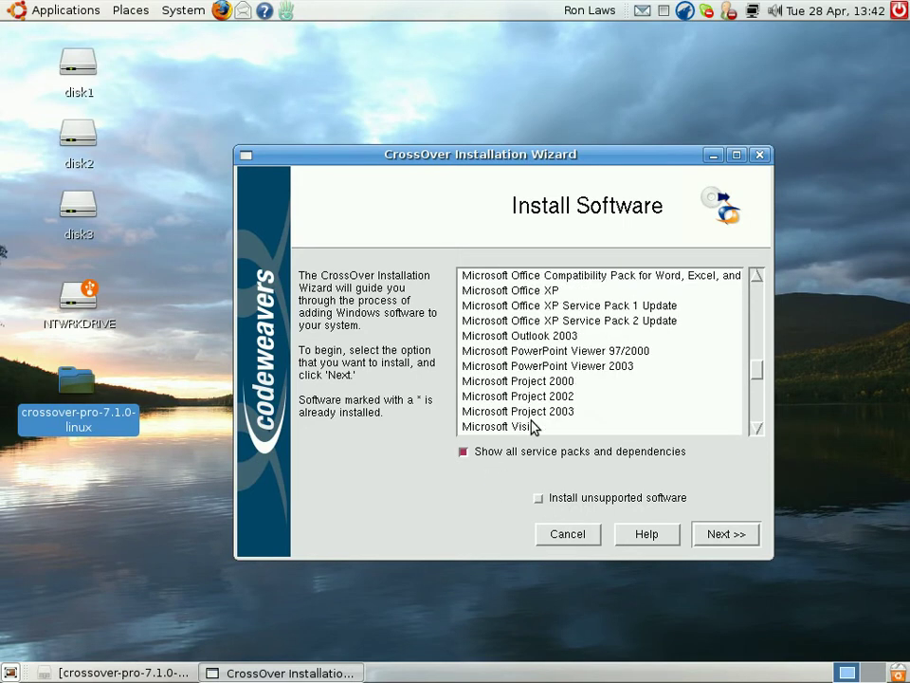
scroll(625, 300, down, 6)
scroll(615, 321, up, 20)
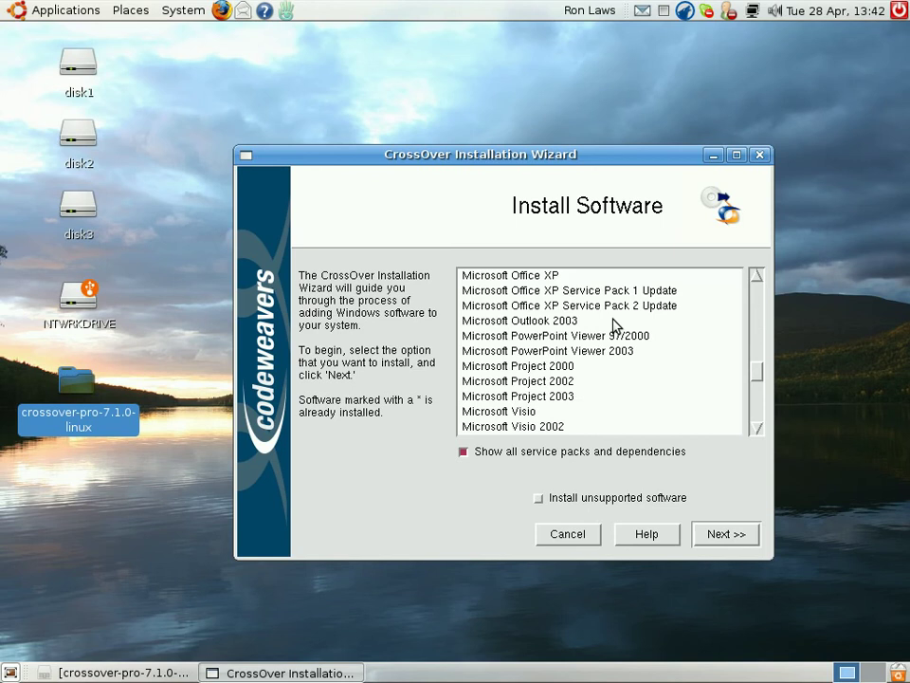
scroll(615, 326, up, 1)
click(555, 501)
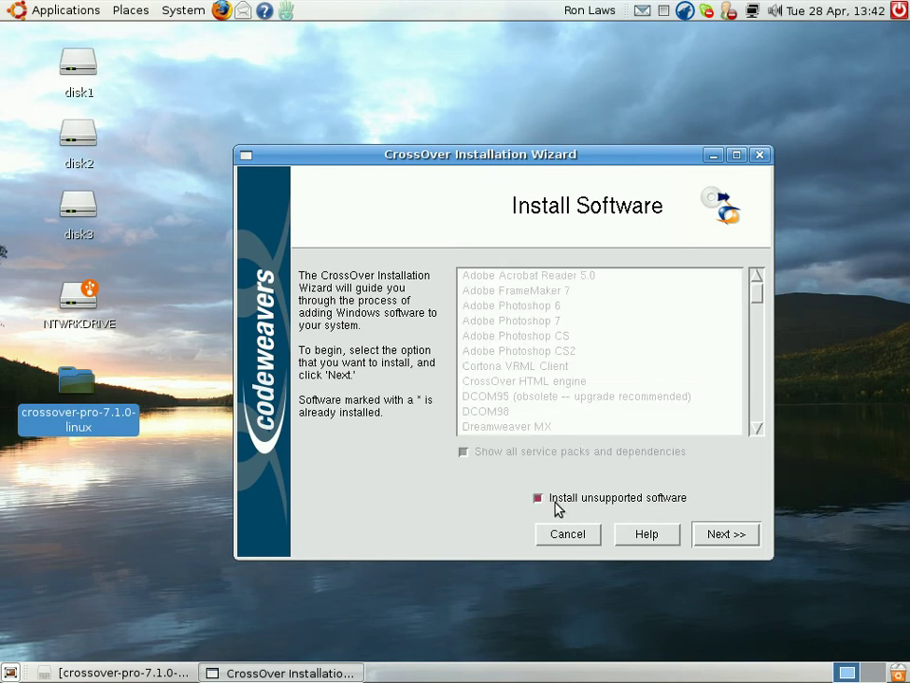
Advance two pages and select the 'Other installer file' source option.
click(734, 544)
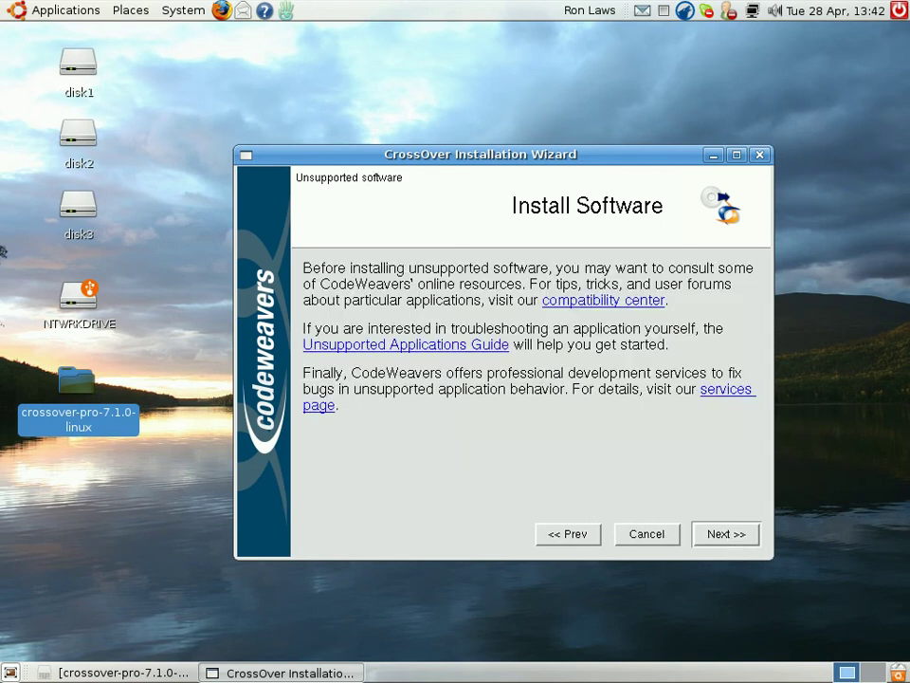
click(713, 535)
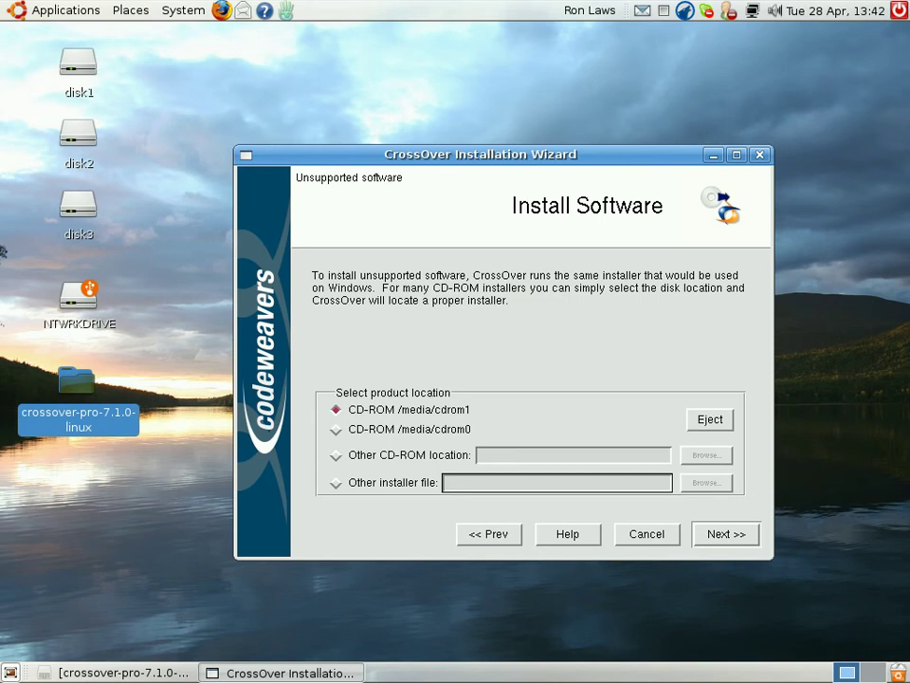
click(349, 482)
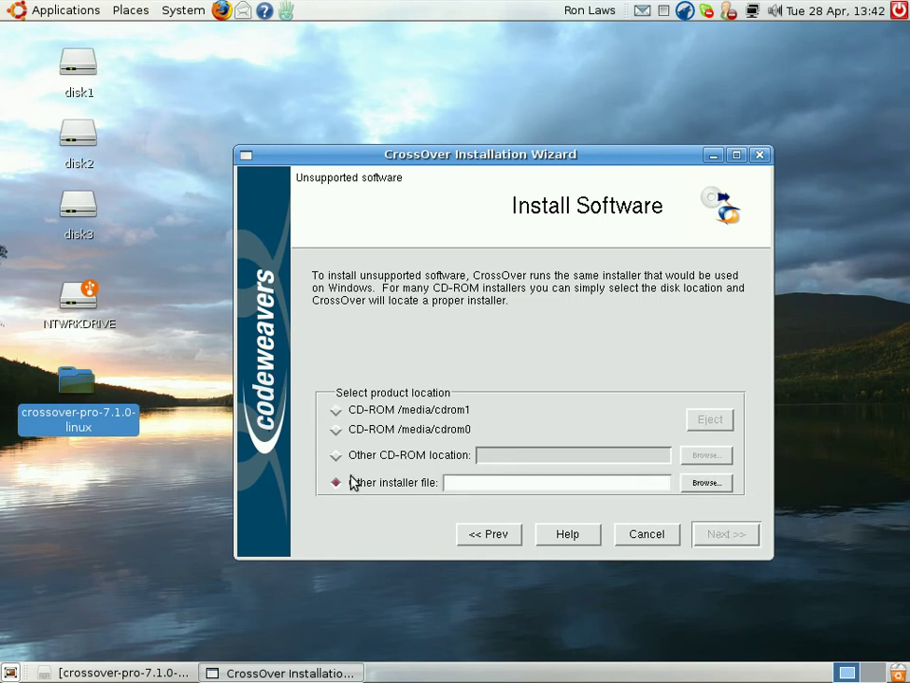
Return to the software list and turn off 'Install unsupported software'.
click(335, 411)
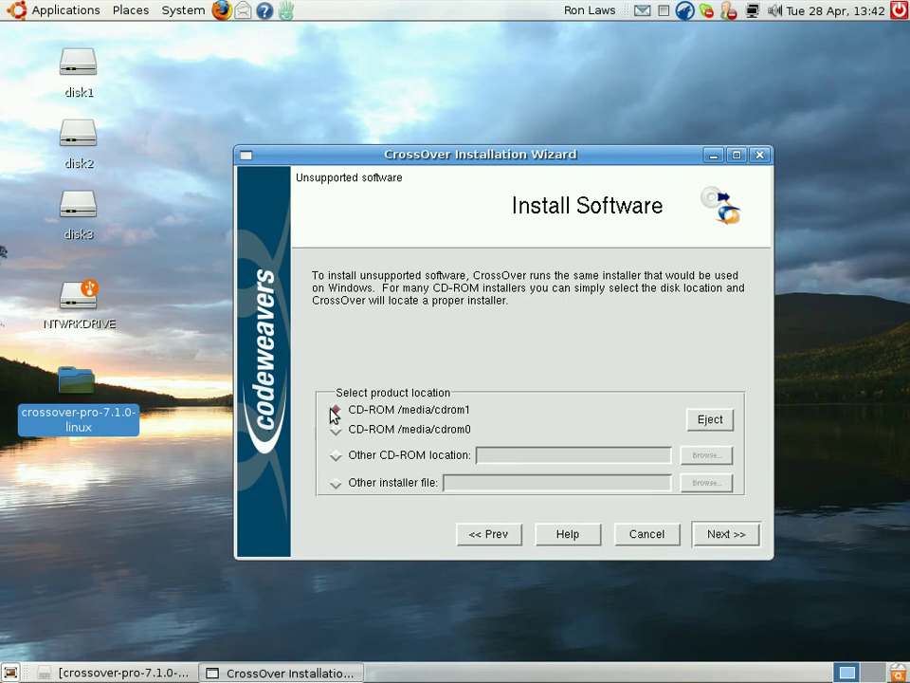
click(508, 536)
click(583, 537)
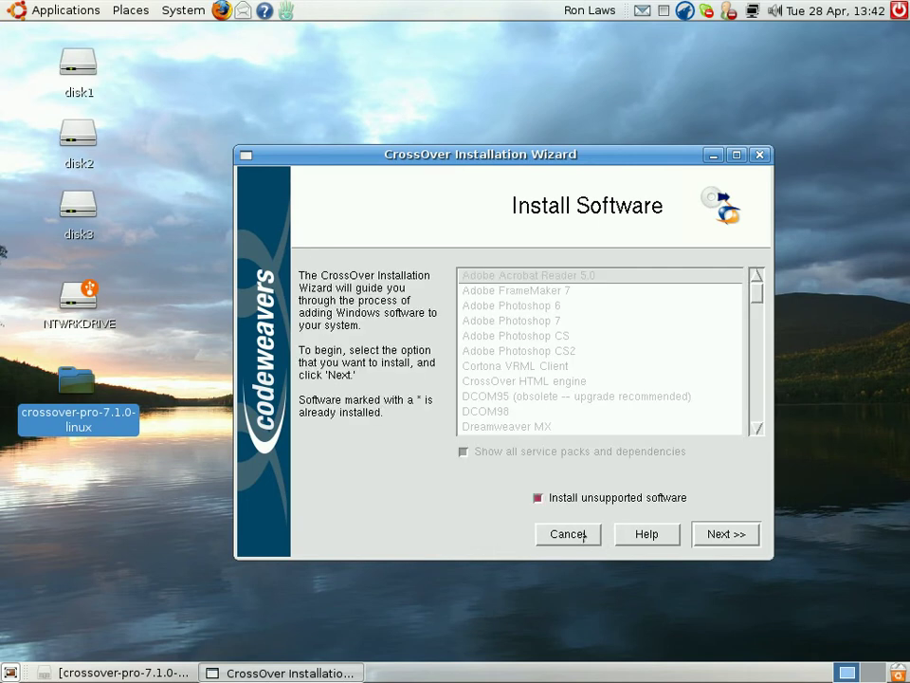
click(553, 495)
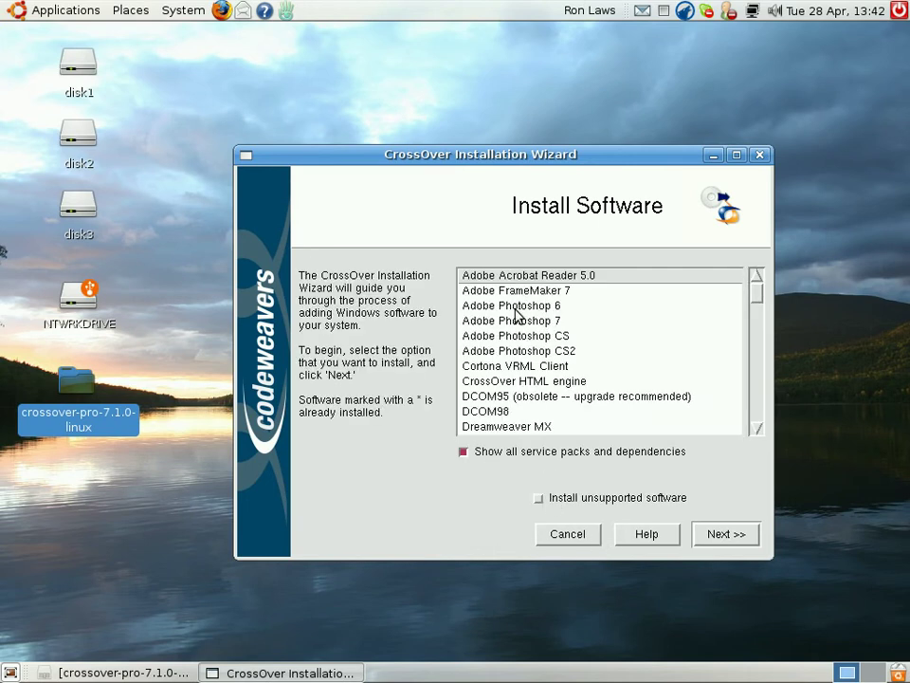
Select Microsoft Office XP from the supported software list.
scroll(517, 318, down, 10)
scroll(531, 330, up, 12)
scroll(534, 332, down, 3)
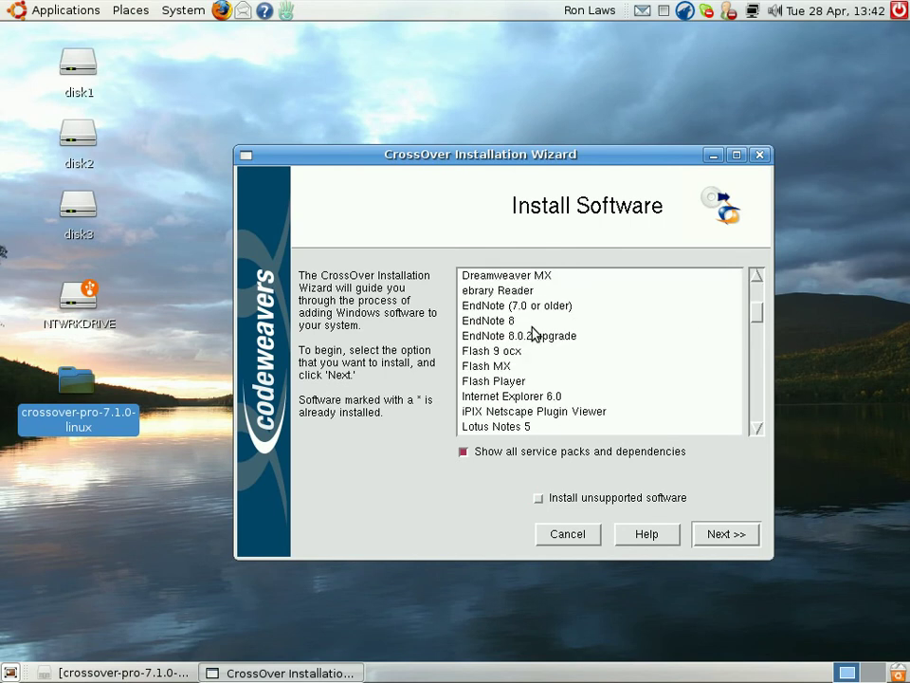
drag(457, 163, 413, 133)
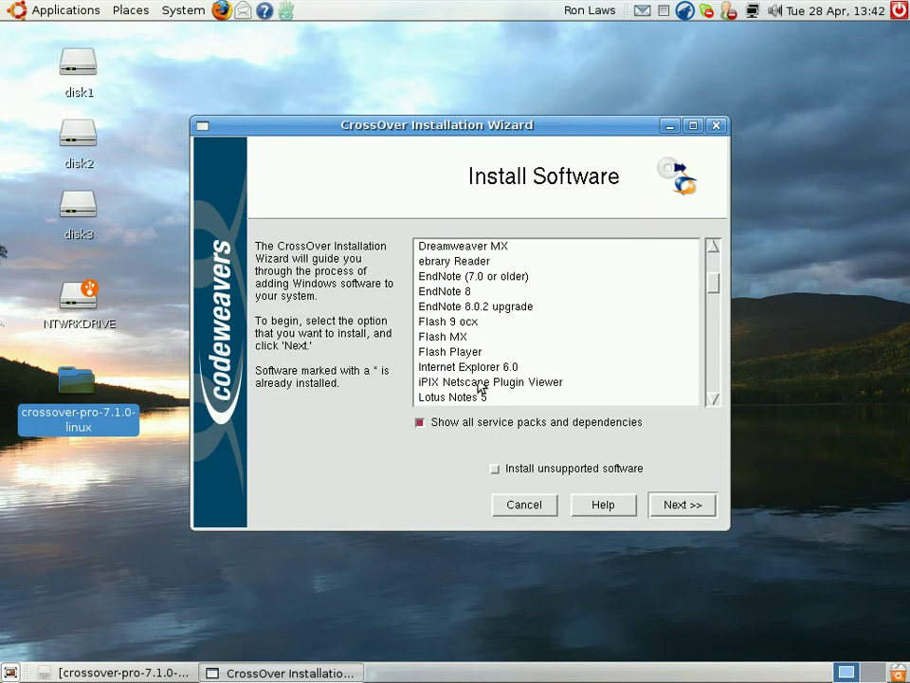
scroll(491, 312, down, 3)
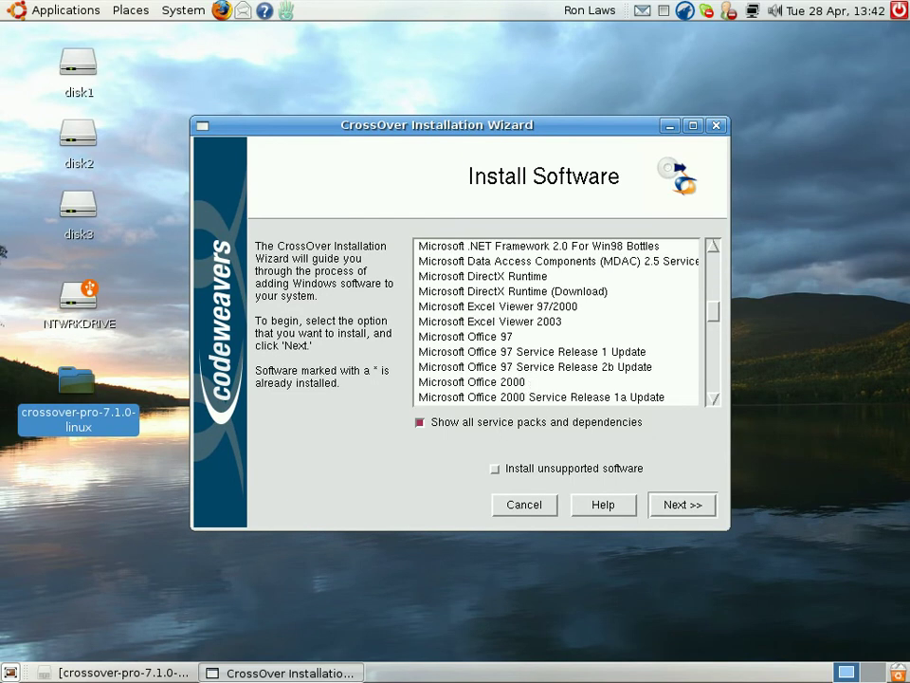
scroll(571, 399, down, 2)
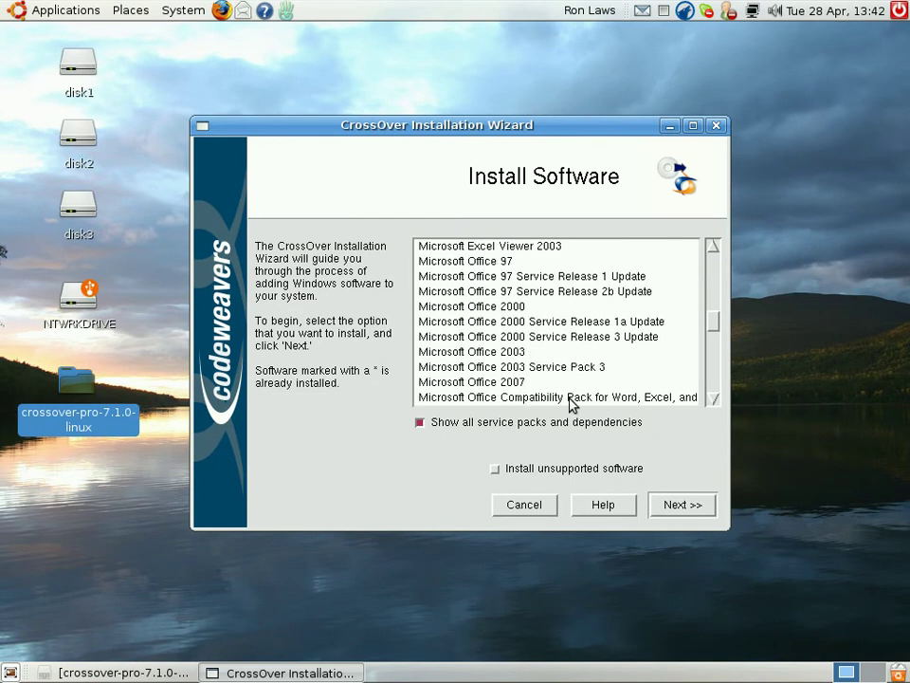
scroll(494, 357, down, 2)
click(503, 339)
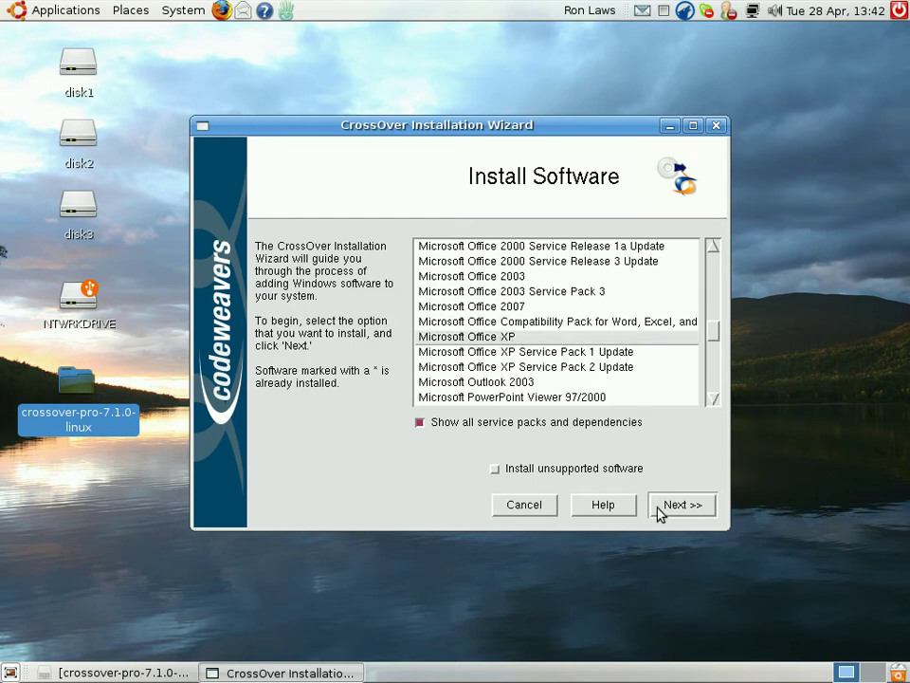
Choose 'Other installer file' for Office XP and browse from the file system root.
click(665, 510)
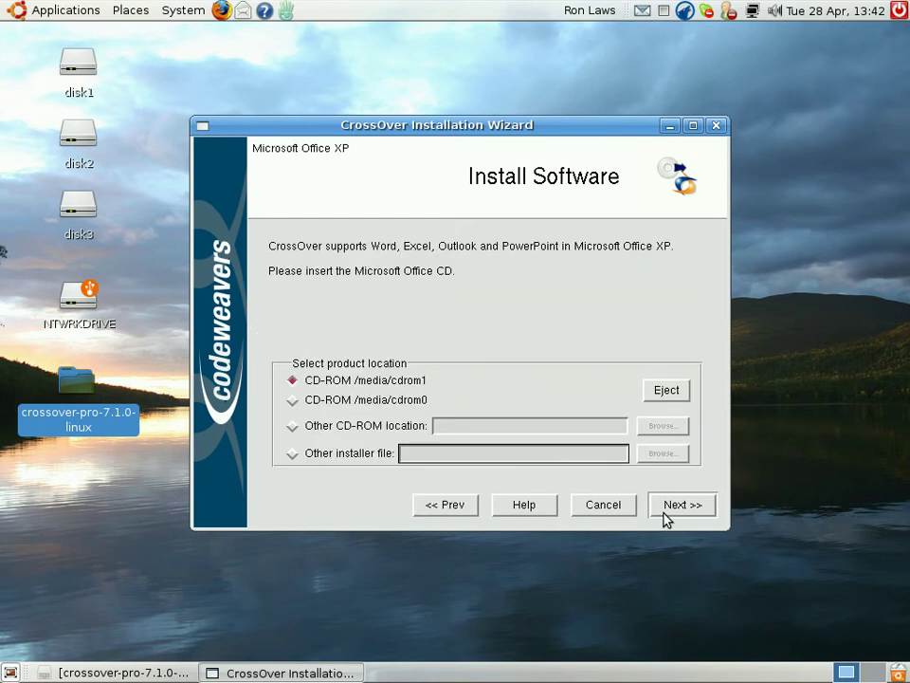
click(311, 460)
click(662, 453)
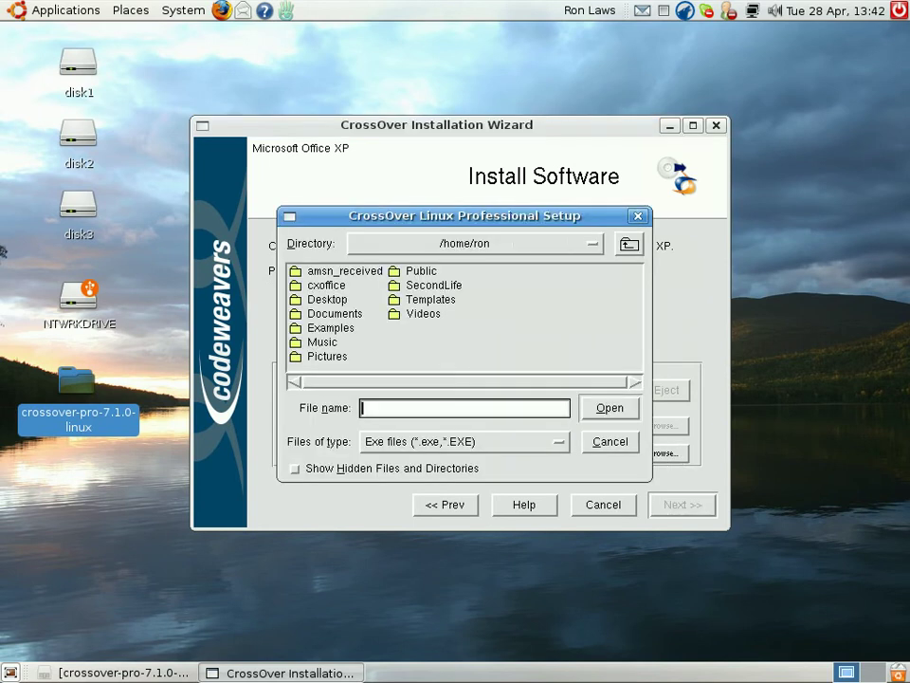
click(573, 243)
click(570, 236)
click(559, 248)
click(559, 203)
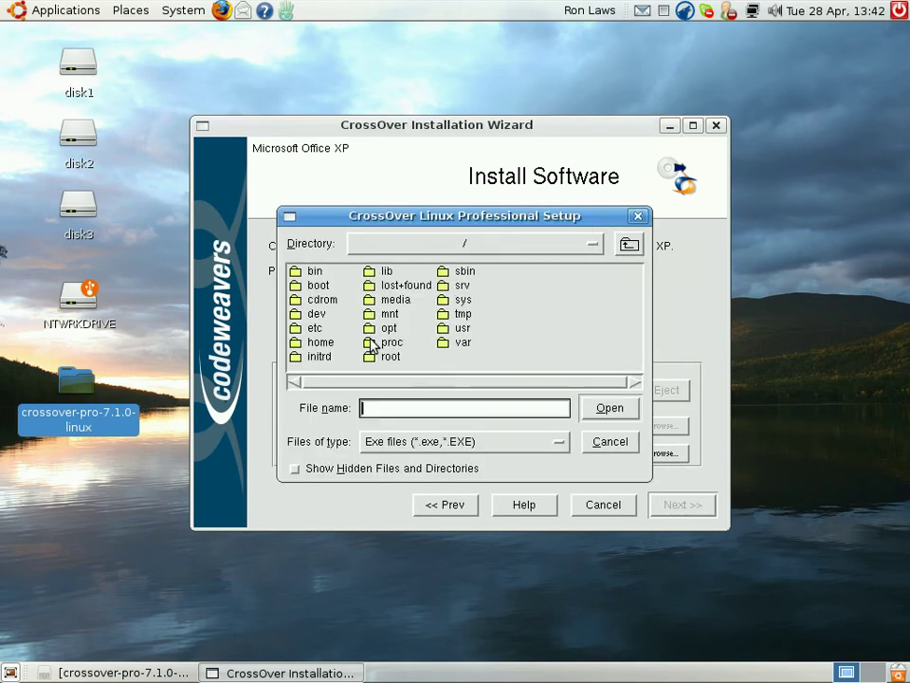
Pick SETUP.EXE in /media/disk1/Files/OFFICE XP PRO/Microsoft Office XP PRO as the installer.
double_click(396, 300)
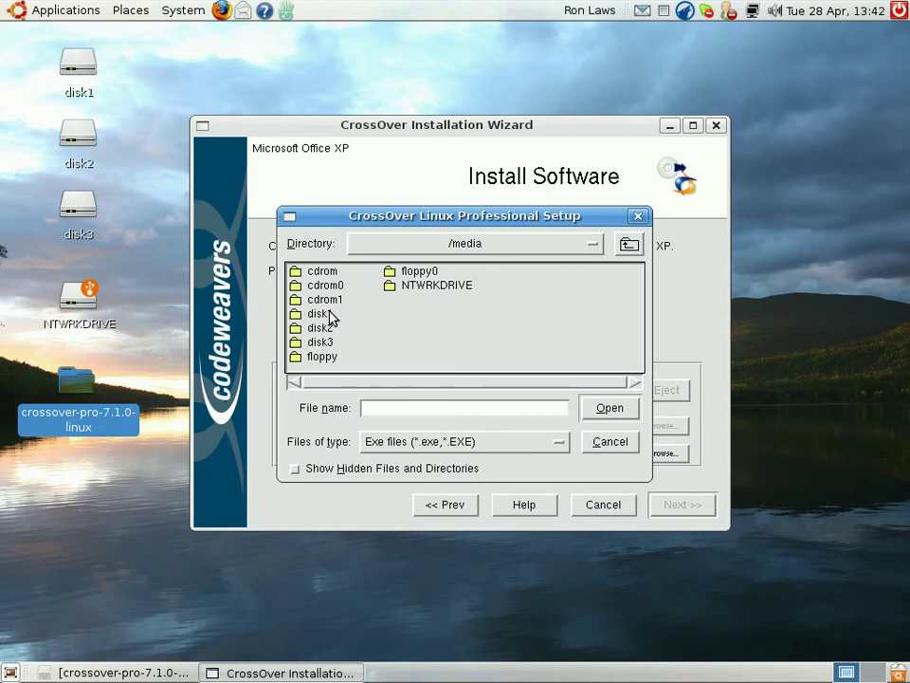
double_click(319, 314)
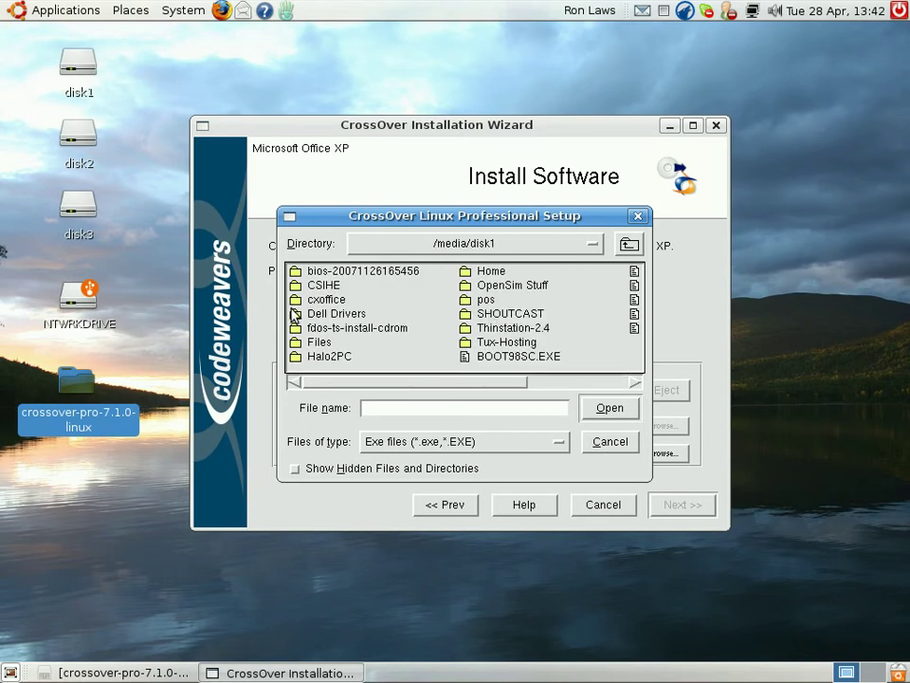
double_click(298, 341)
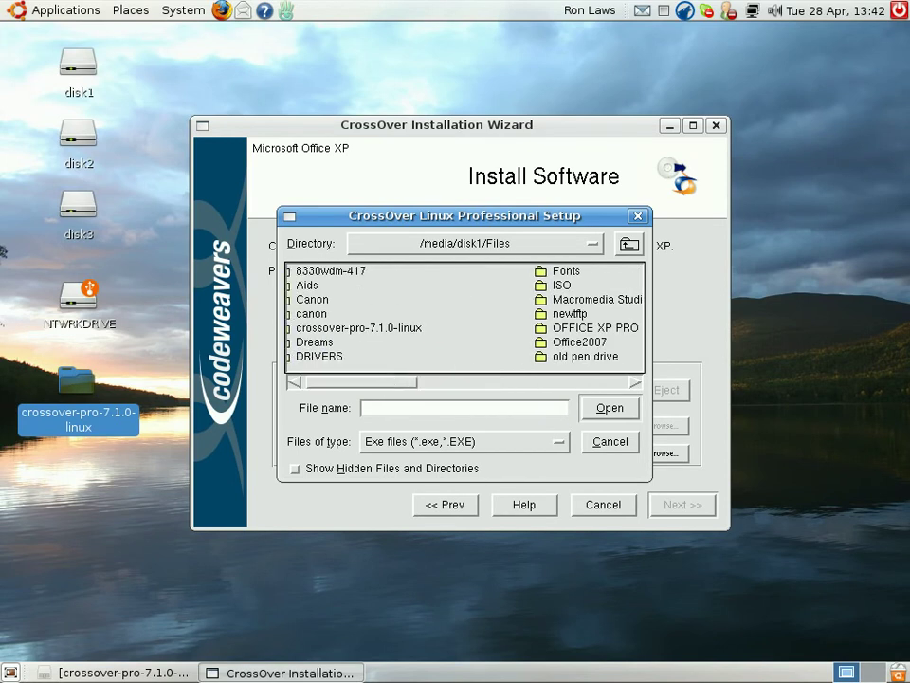
double_click(552, 328)
double_click(345, 285)
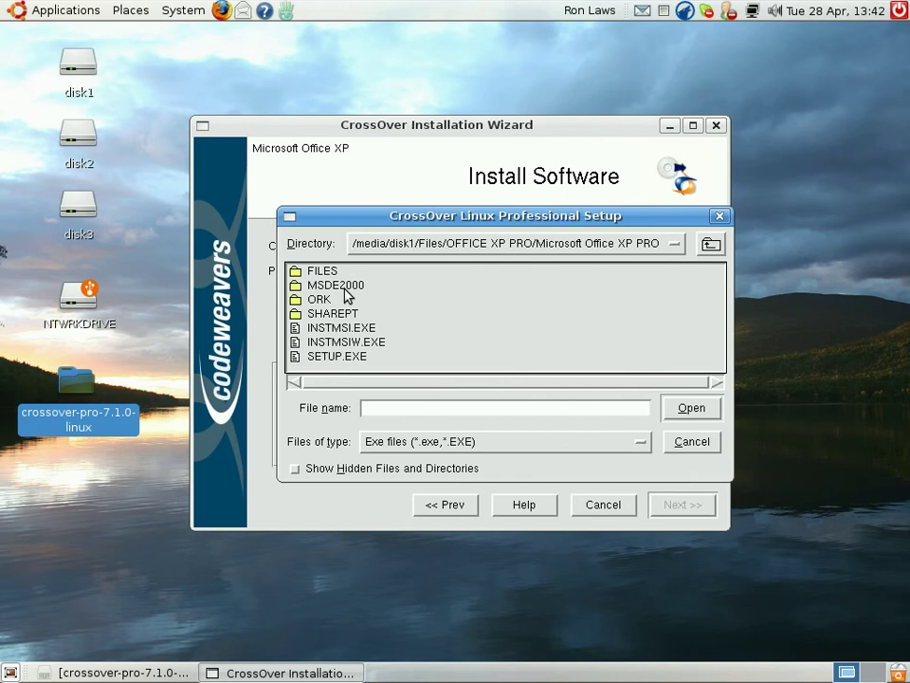
click(302, 356)
click(691, 409)
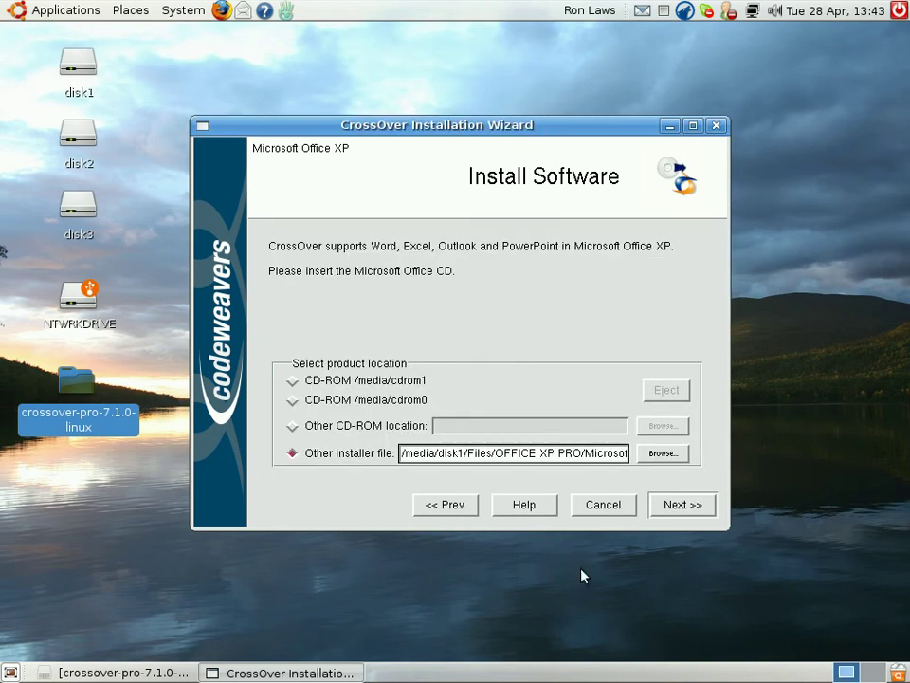
Begin the Microsoft Office XP installation from the wizard's Next >> button.
click(694, 509)
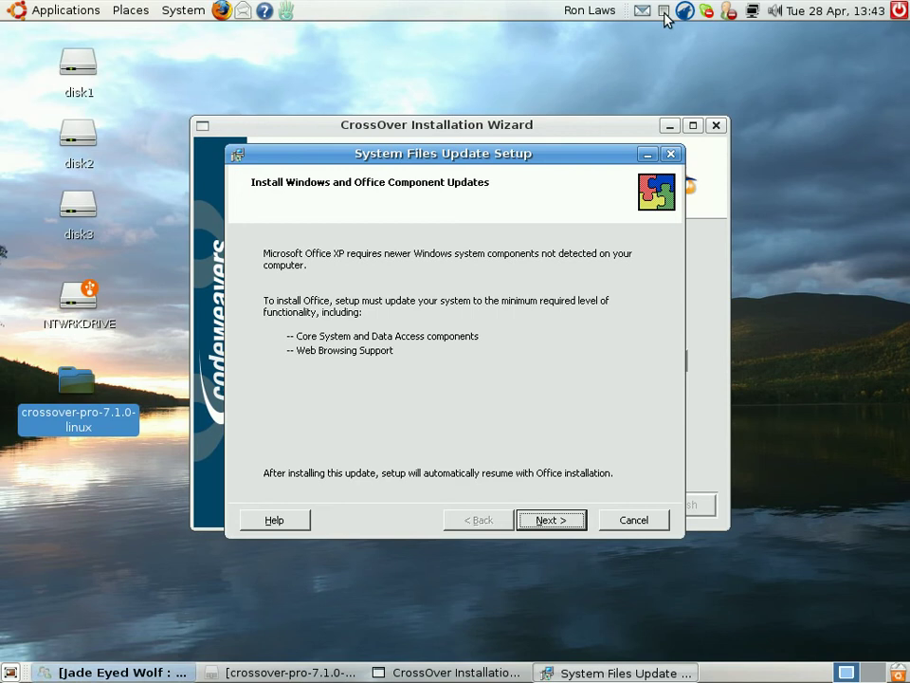
Accept the System Files Update so Office XP Professional setup runs to completion.
key(Return)
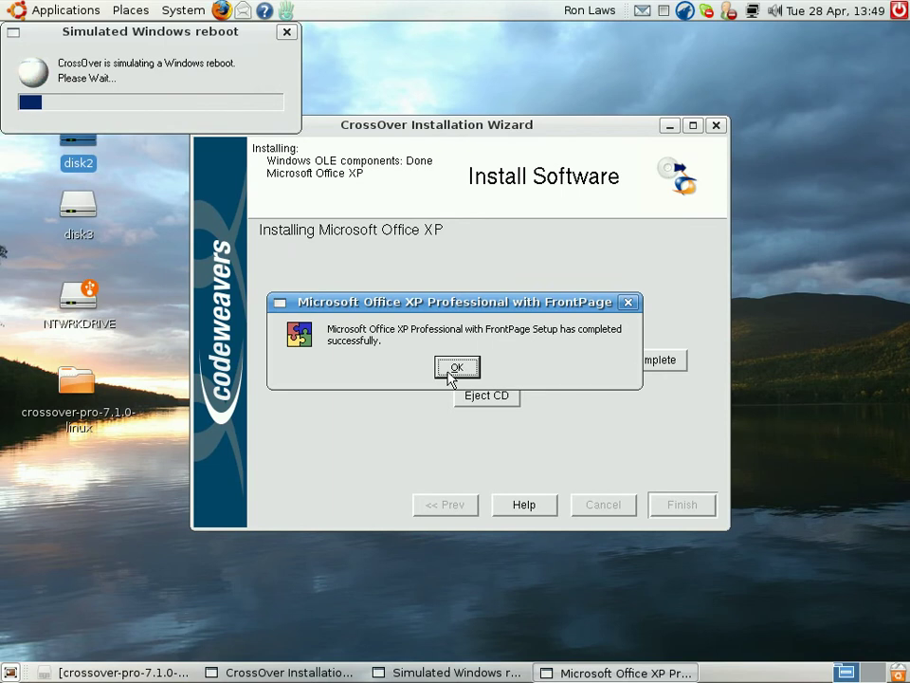
Dismiss the Office XP setup-completed message and move the wizard window down and right.
click(452, 373)
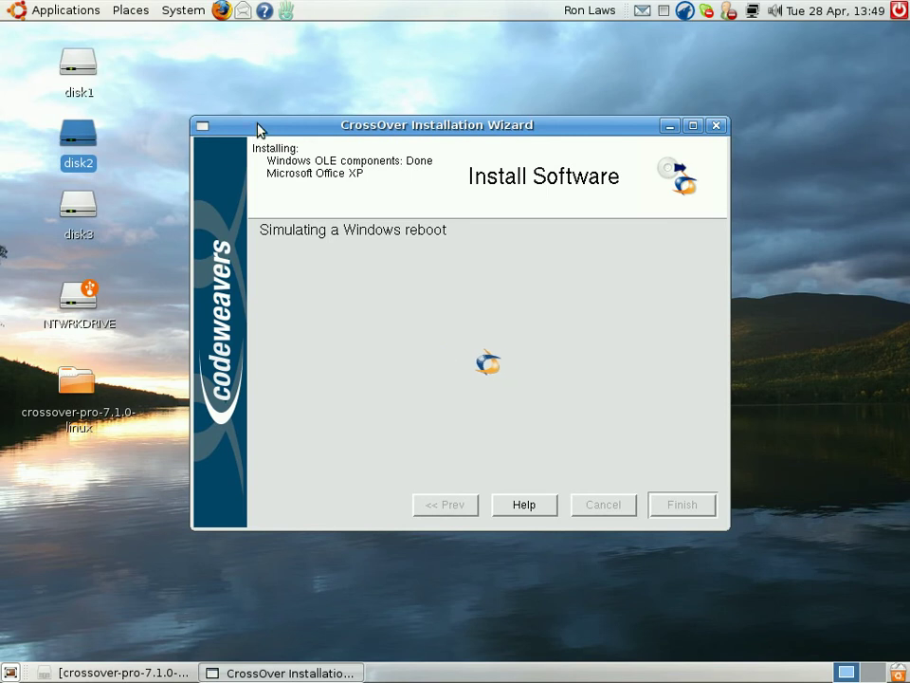
drag(256, 128, 397, 210)
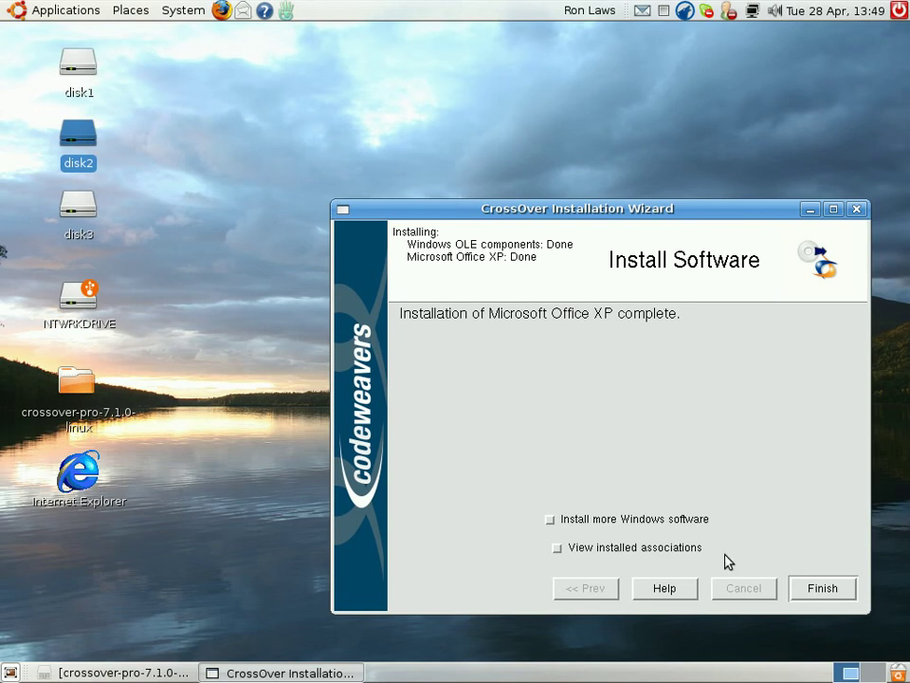
Finish the installation wizard and launch Microsoft Word from the Windows Applications menu.
click(839, 593)
click(68, 12)
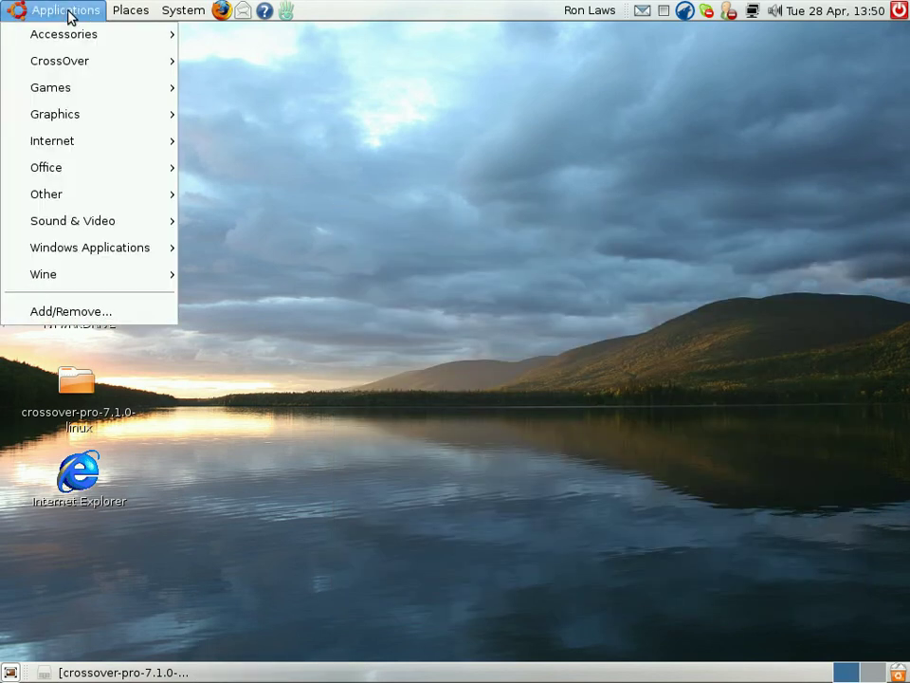
mouse_move(104, 270)
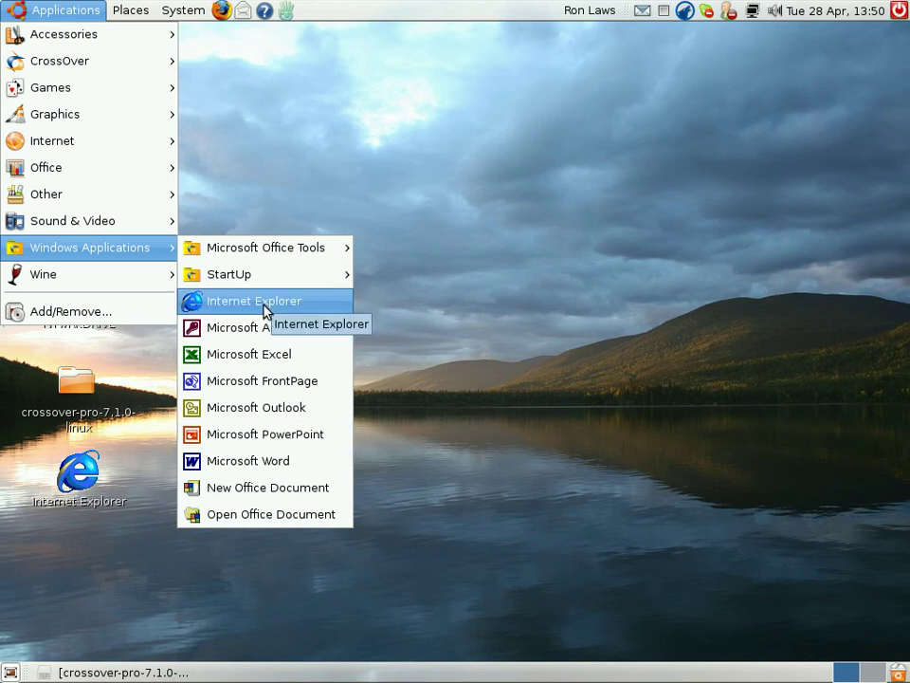
click(251, 465)
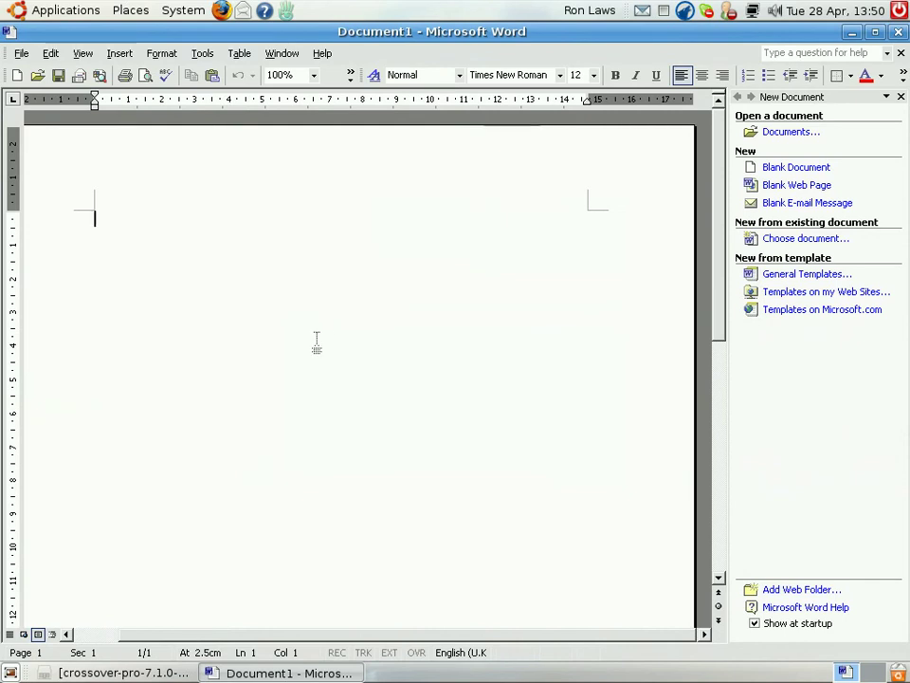
Type 'Thank you for watching, :)' in Document1, fixing the typo, and start a new line.
text(Thak)
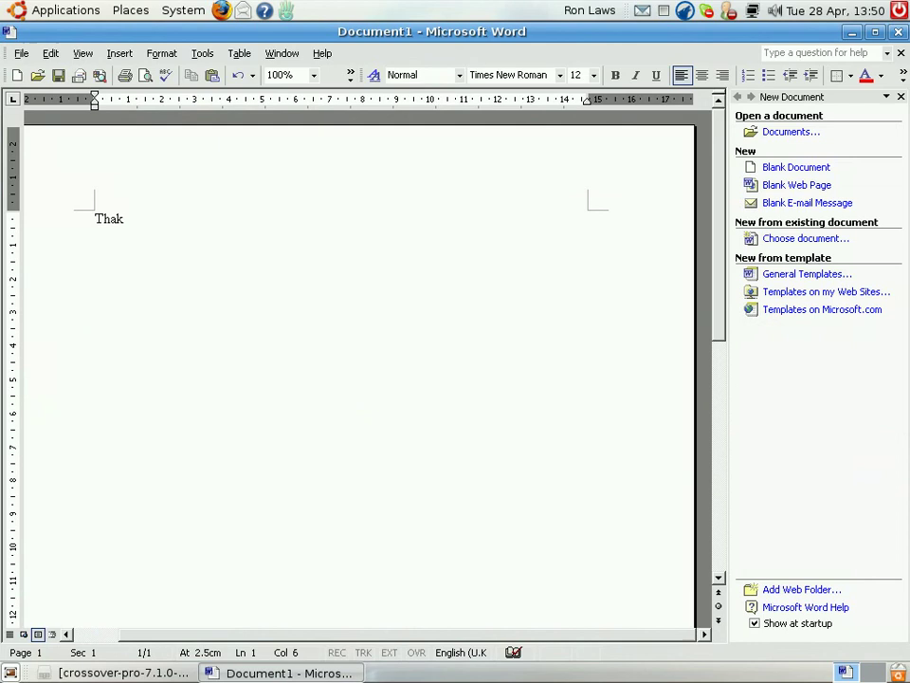
key(BackSpace)
key(BackSpace)
key(BackSpace)
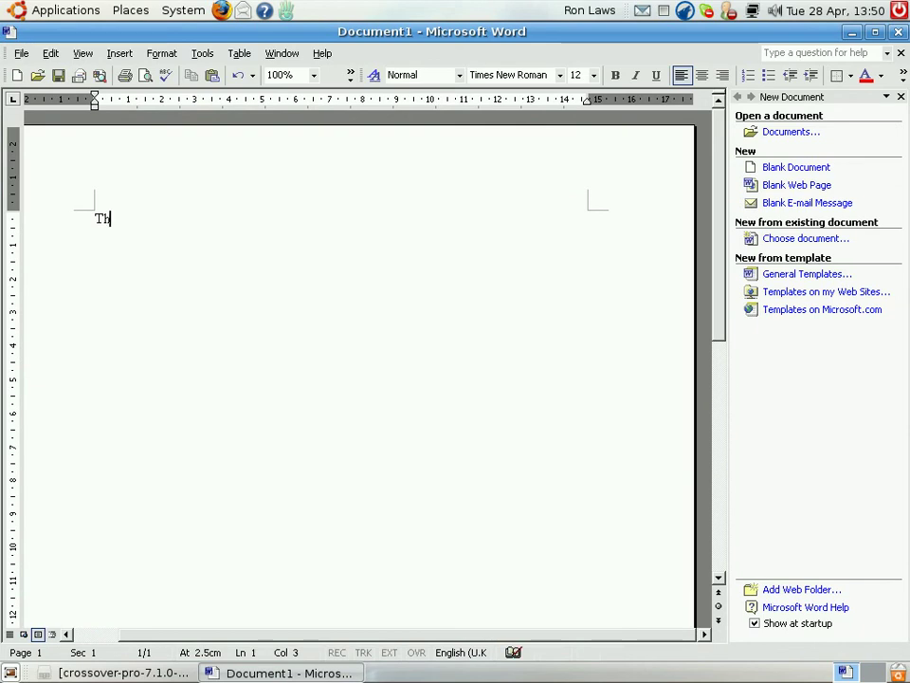
text(ank)
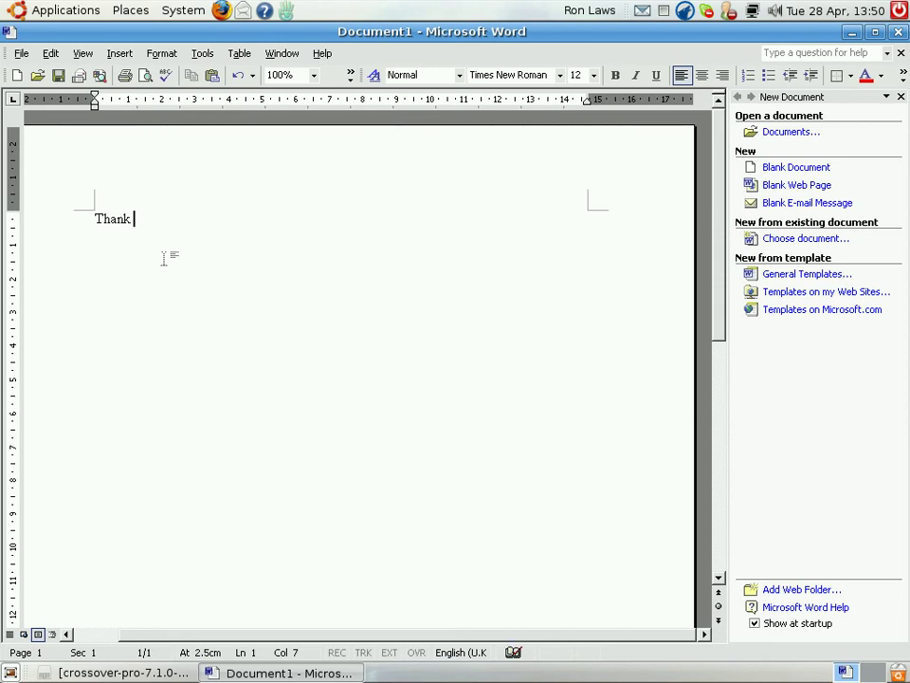
text(you for wa)
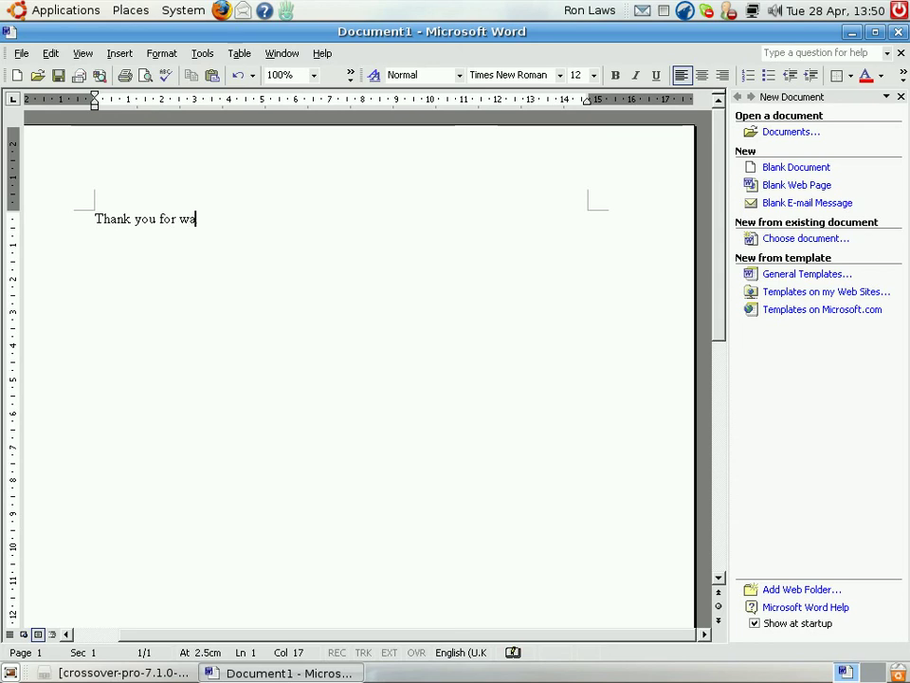
text(tching, )
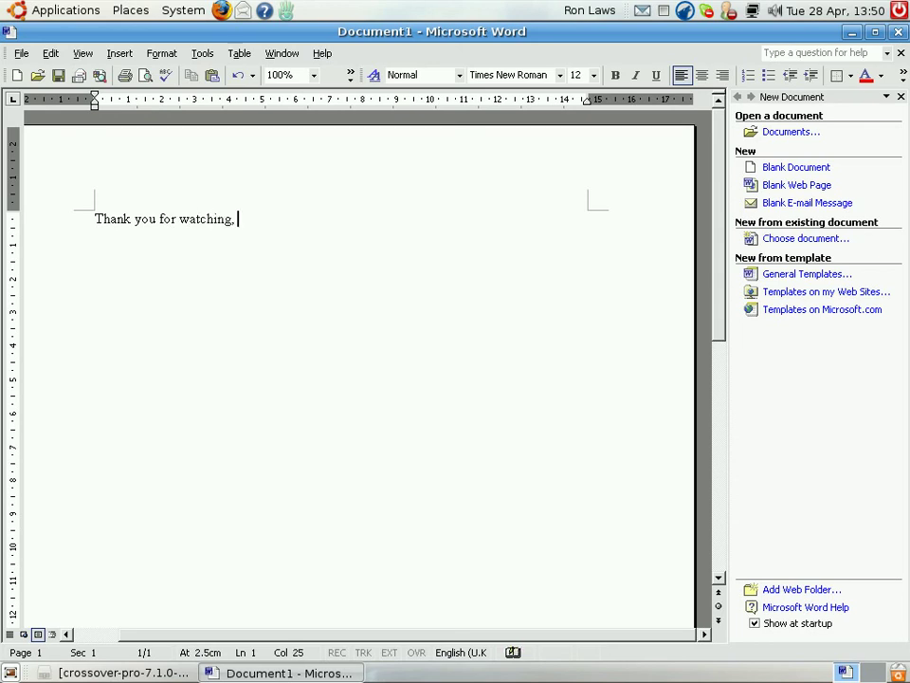
text(:))
key(Return)
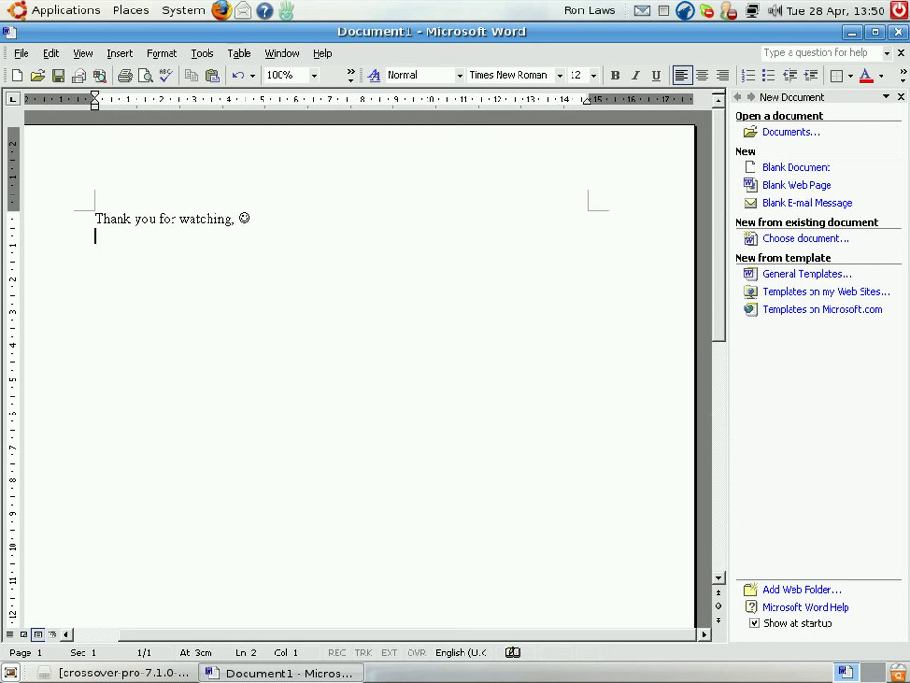